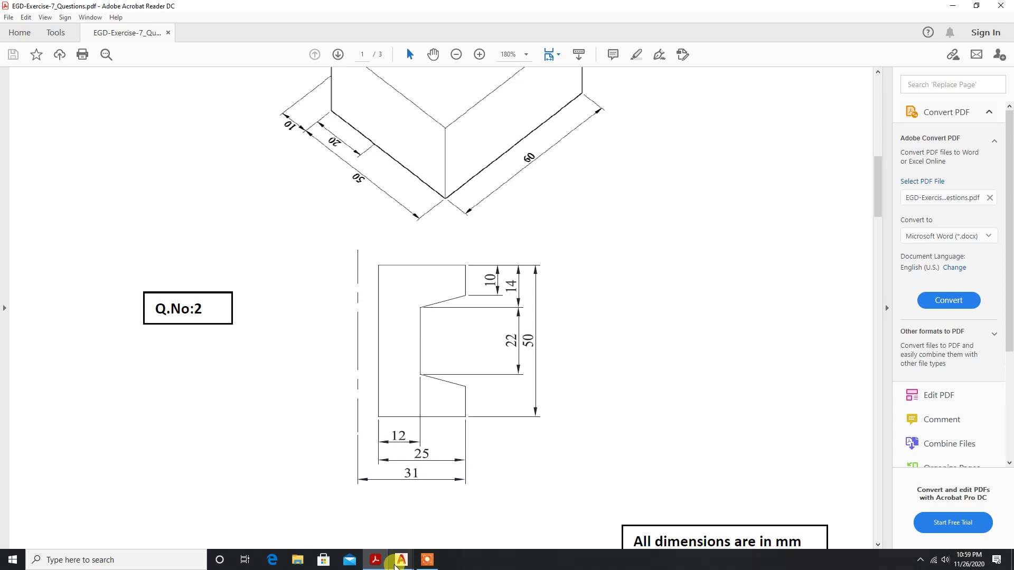
# Bring Drawing2 in front of the PDF and maximize its window.
pyautogui.click(401, 559)
pyautogui.click(451, 531)
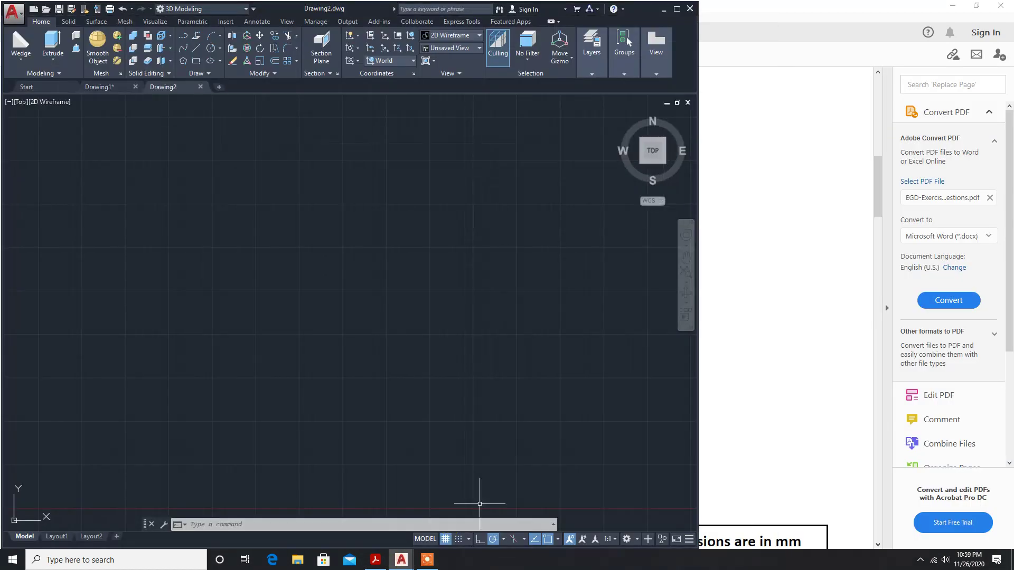
pyautogui.click(678, 10)
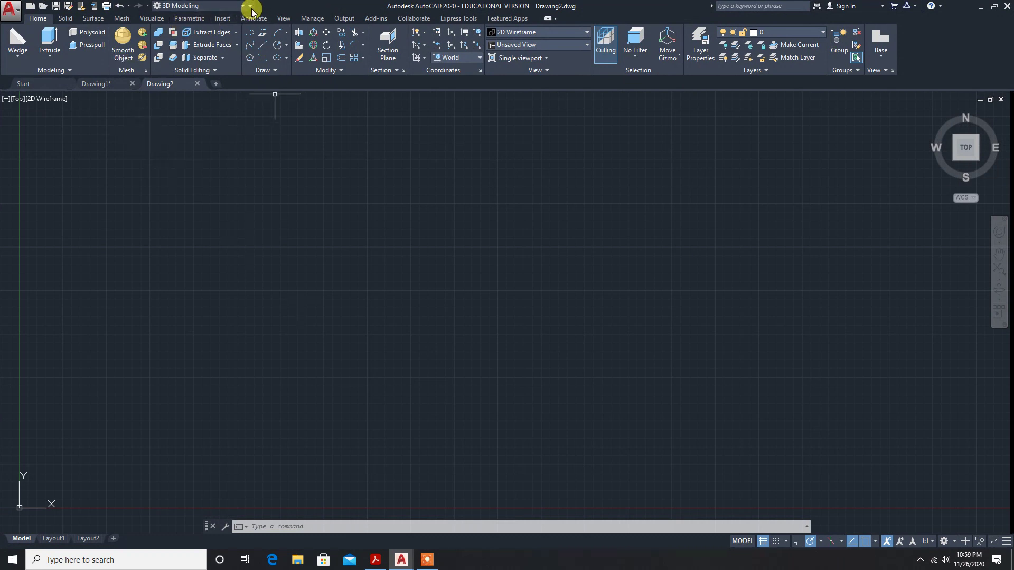
# Set the drawing limits from 0,0 to 297,210 and zoom to fit them.
pyautogui.click(293, 526)
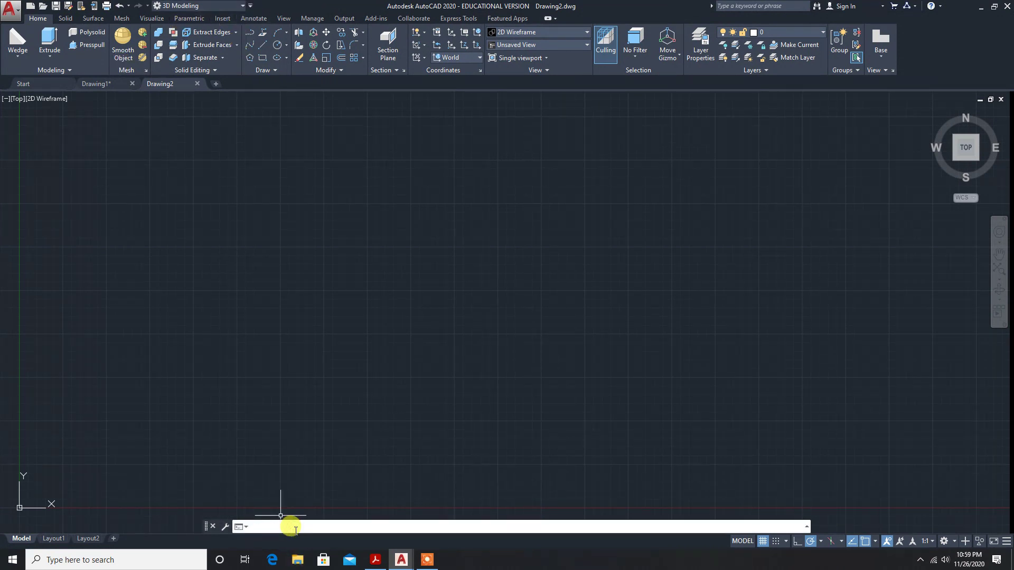
pyautogui.write('lini')
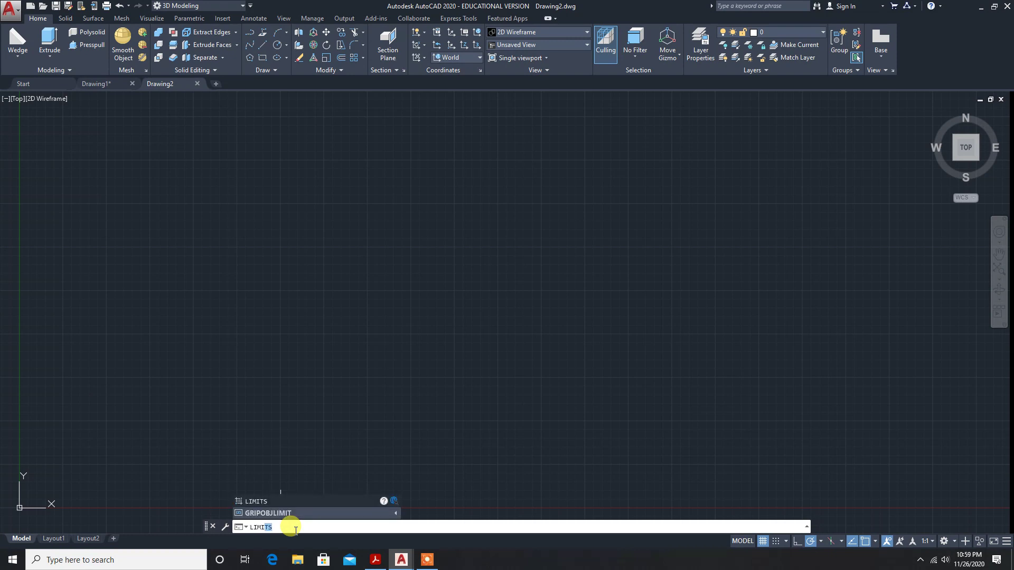
pyautogui.press('Return')
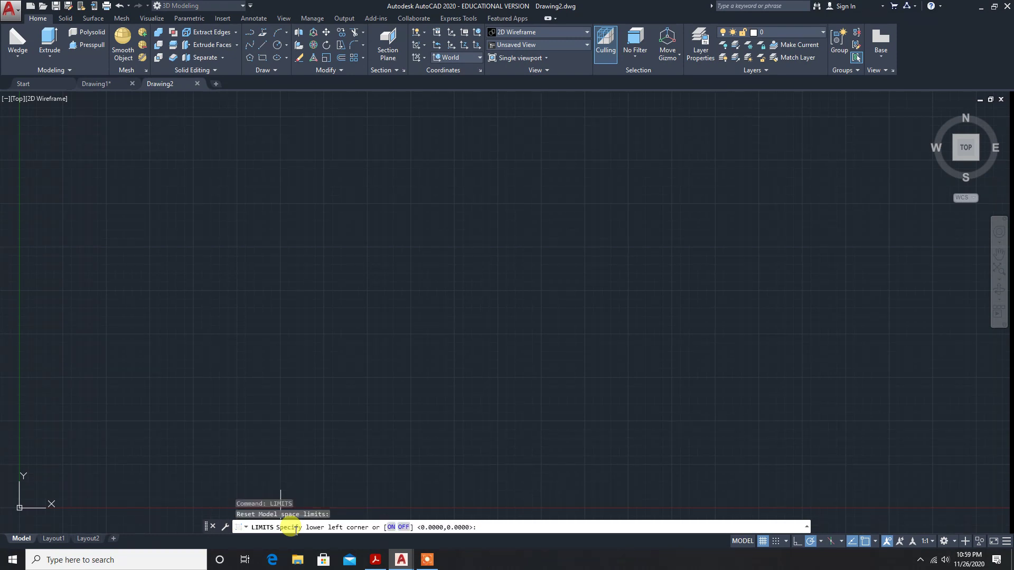
pyautogui.press('Return')
pyautogui.write('297,210')
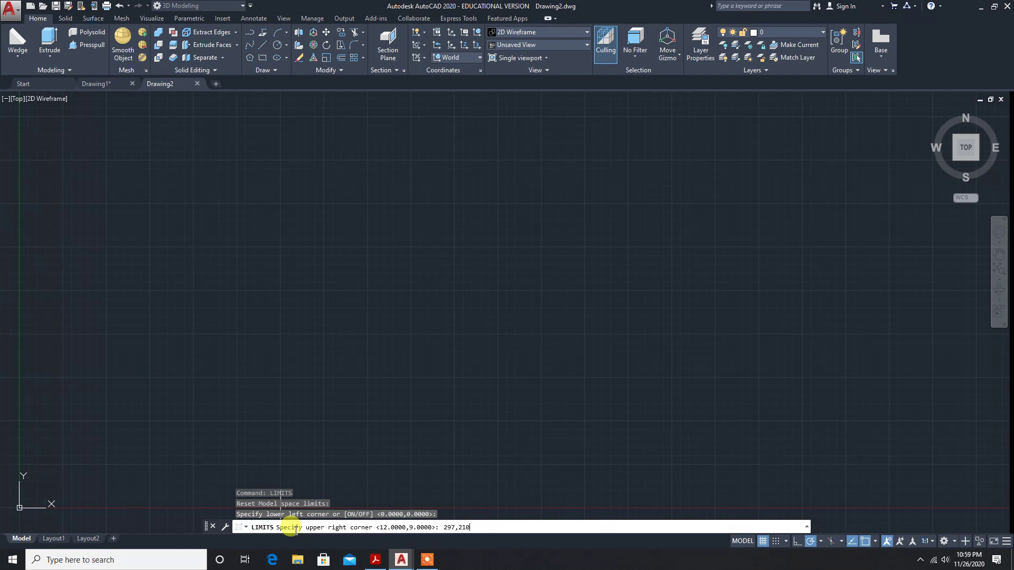
pyautogui.press('Return')
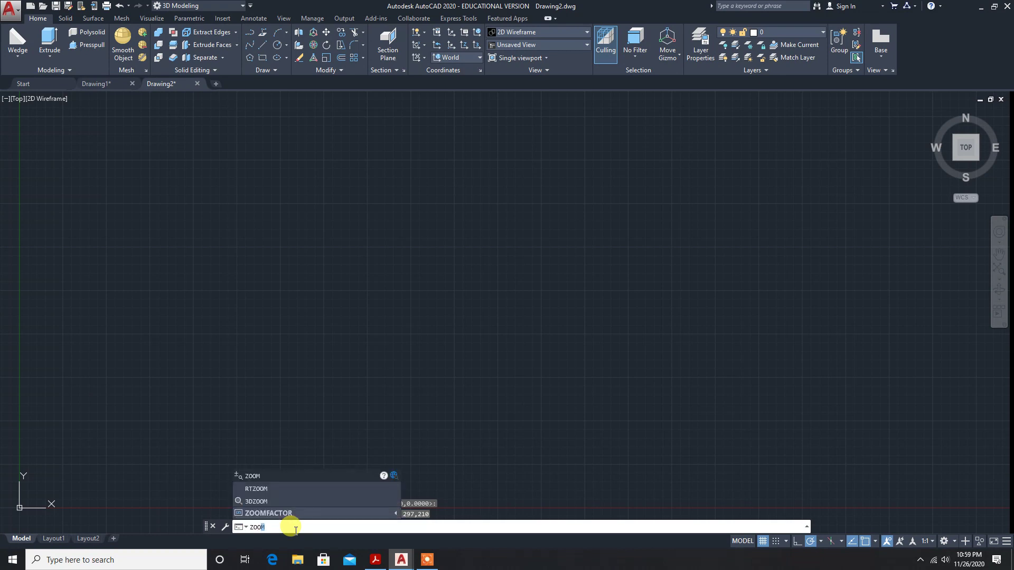
pyautogui.write('a')
pyautogui.press('Return')
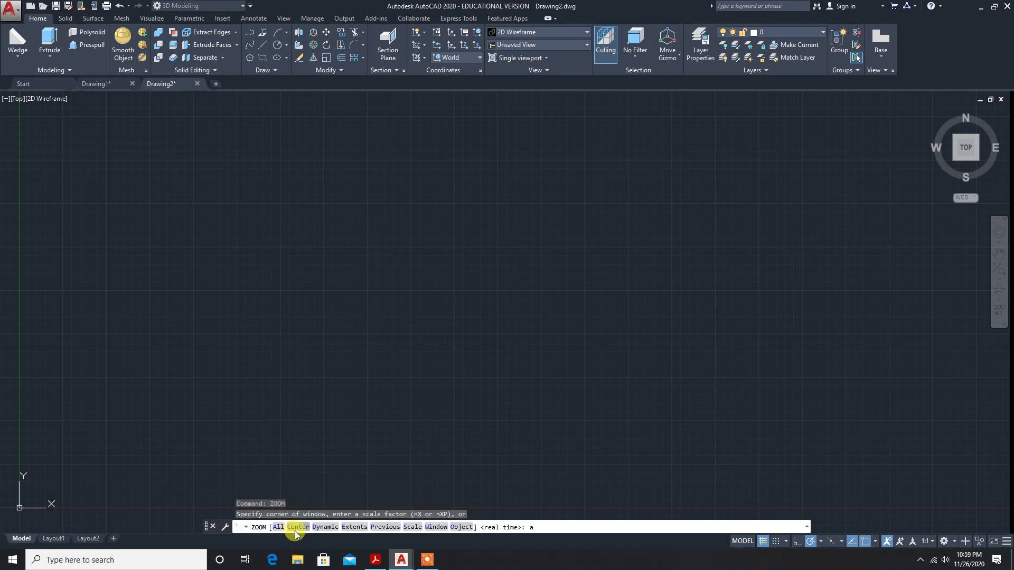
pyautogui.press('Return')
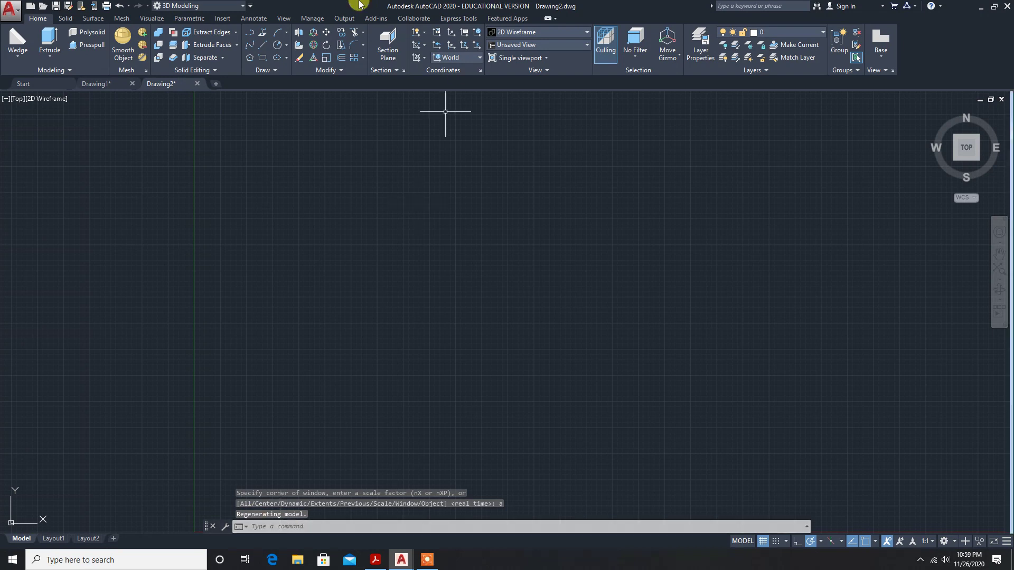
# With Ortho on, draw lines 50 down, 25 right and 50 up, then close the outline.
pyautogui.click(263, 42)
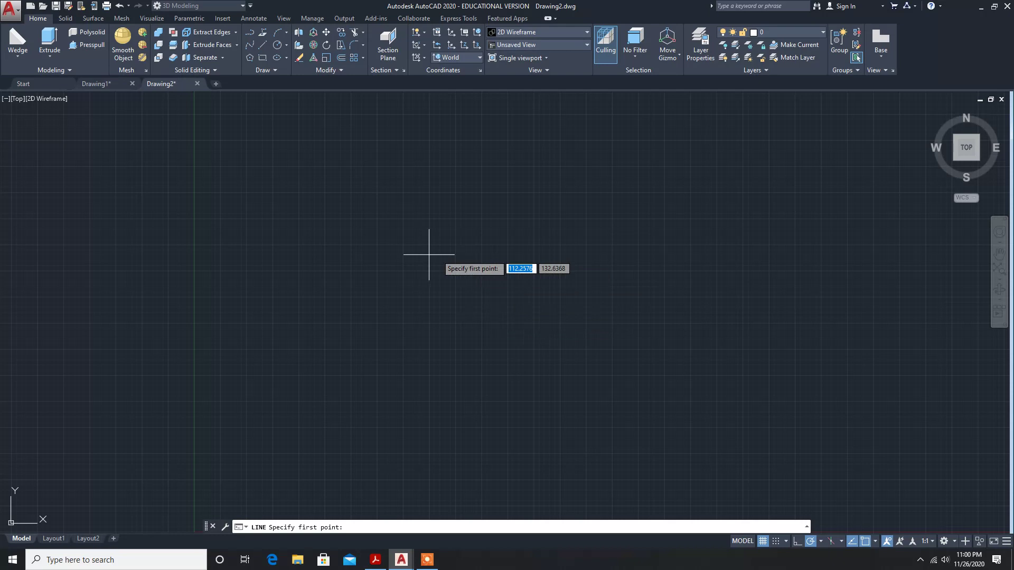
pyautogui.click(404, 220)
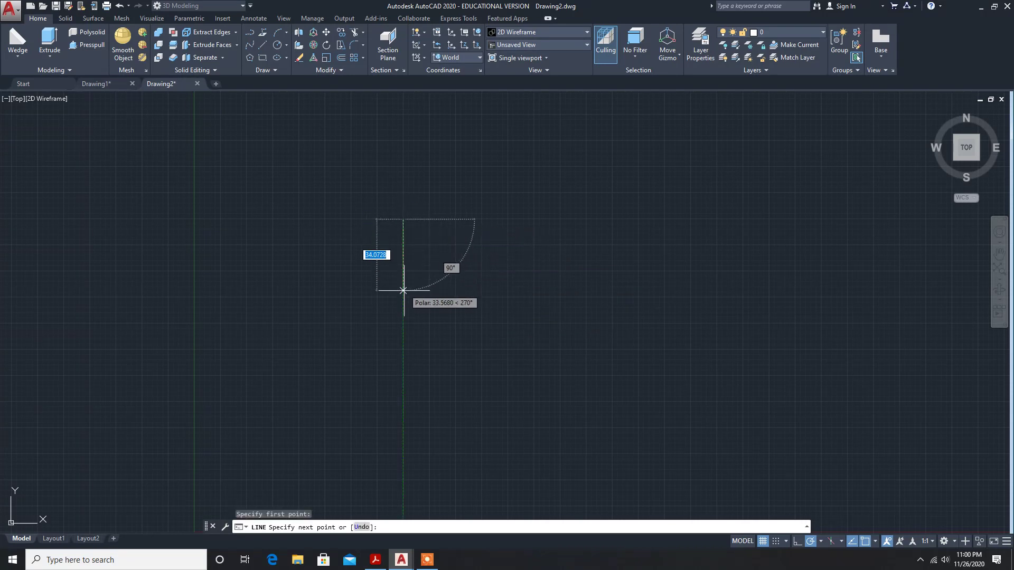
pyautogui.click(797, 541)
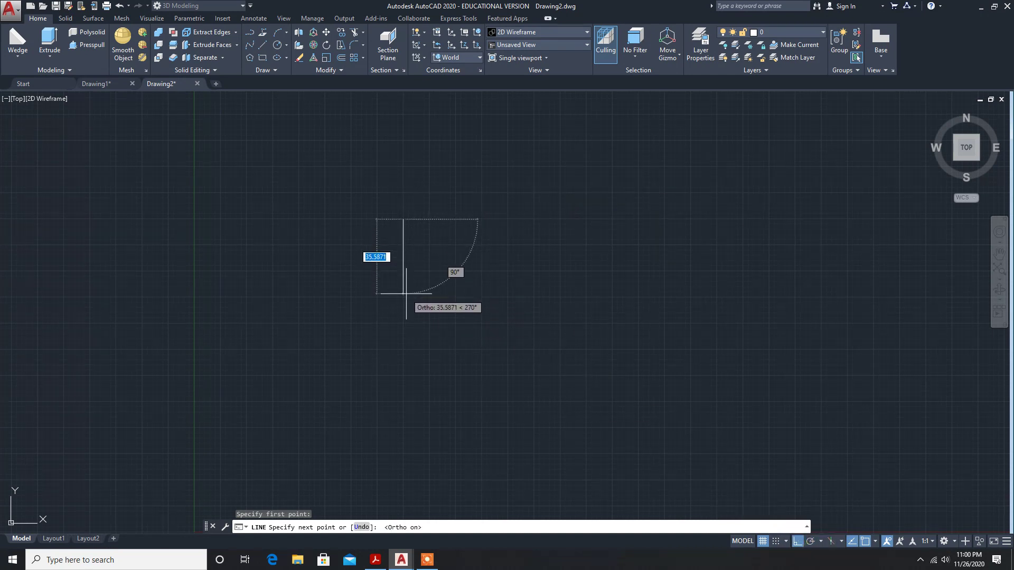
pyautogui.write('50')
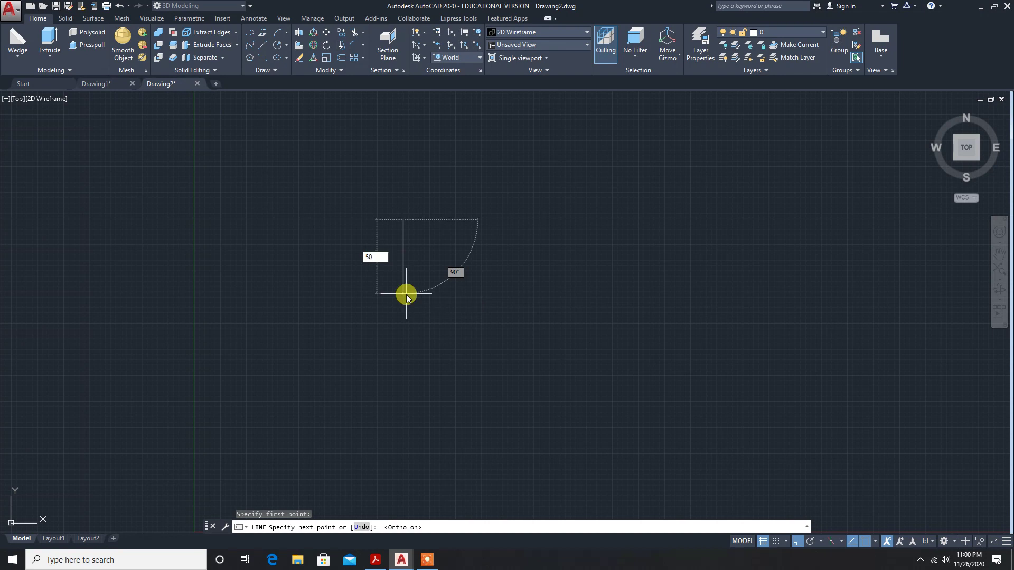
pyautogui.press('Return')
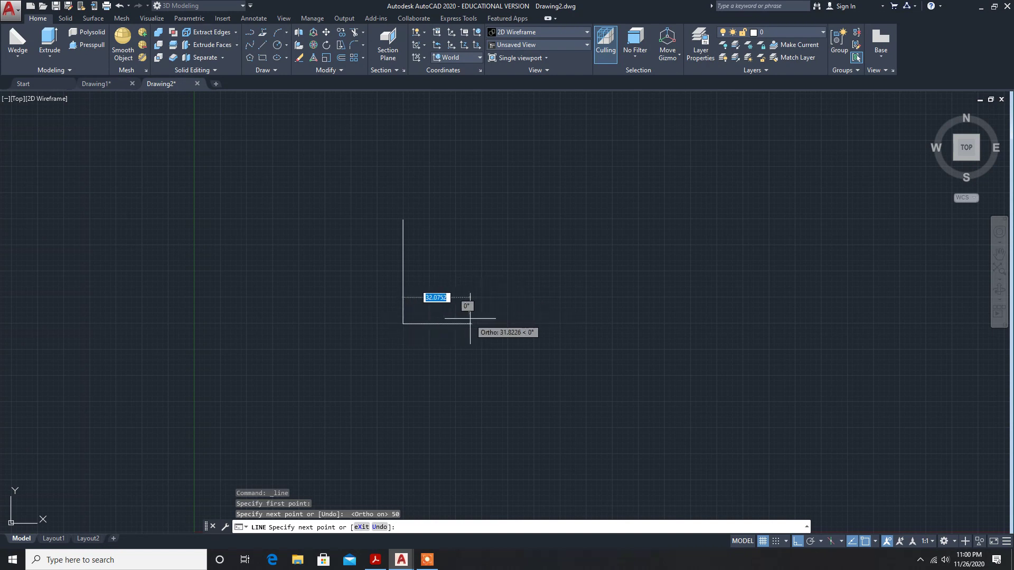
pyautogui.write('25')
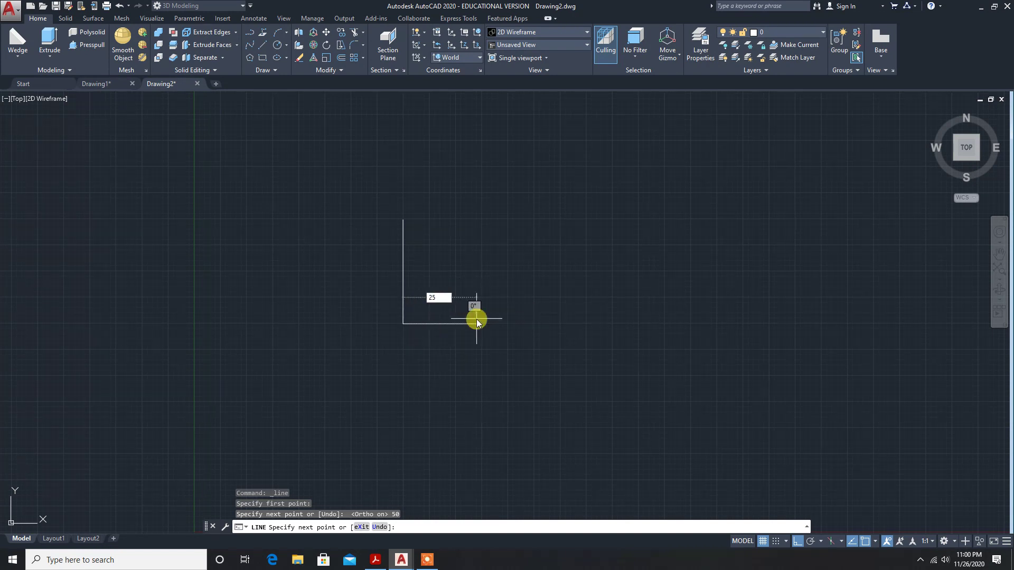
pyautogui.press('Return')
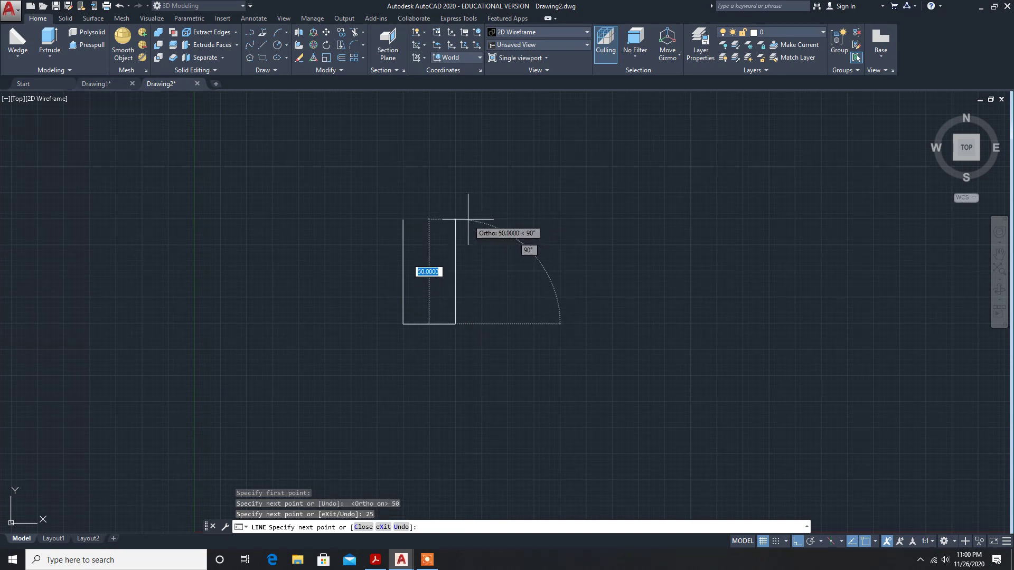
pyautogui.write('50')
pyautogui.press('Return')
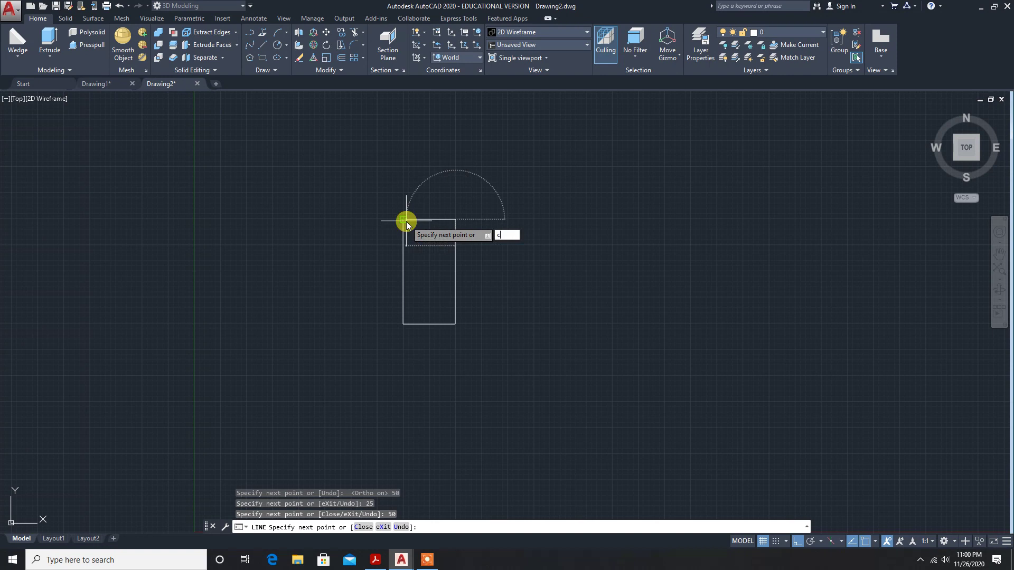
pyautogui.write('c')
pyautogui.press('Return')
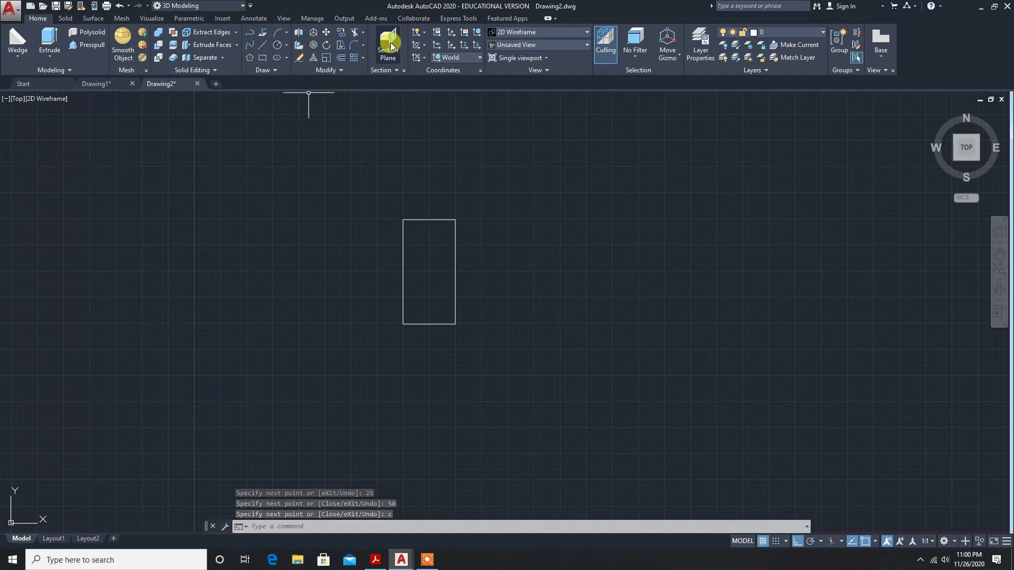
# Offset the rectangle's left edge 12 units inward.
pyautogui.click(342, 61)
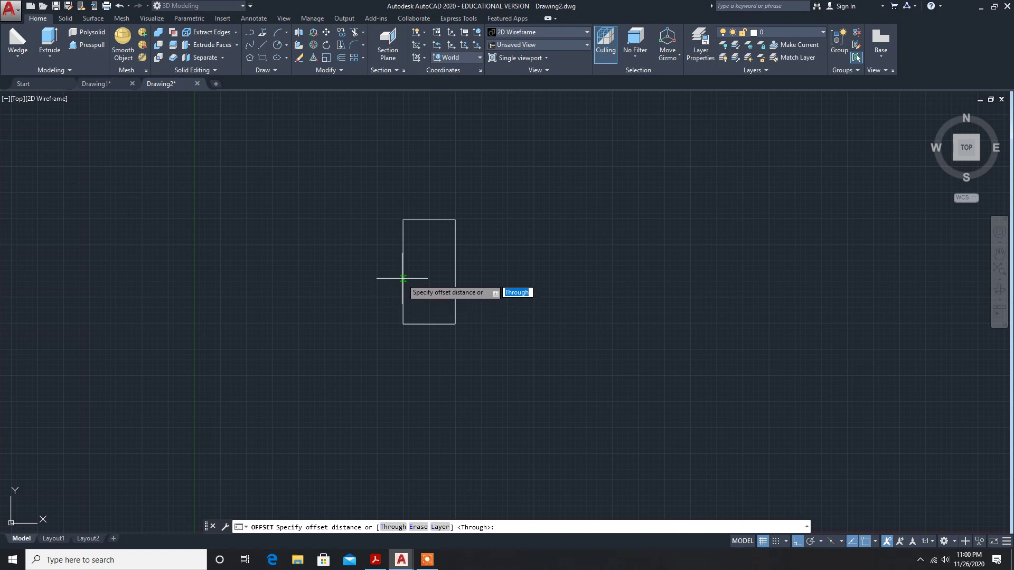
pyautogui.click(402, 278)
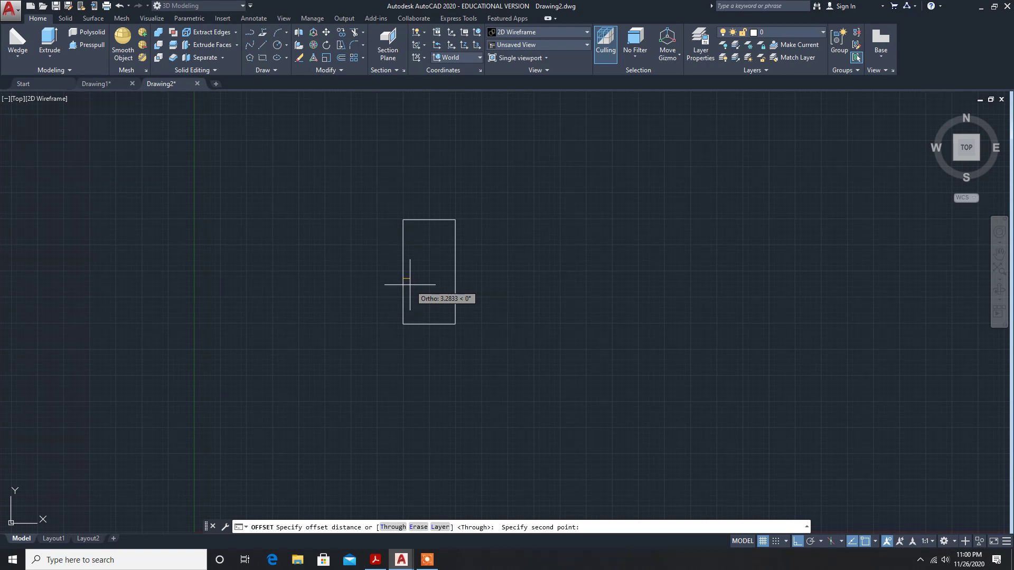
pyautogui.write('12')
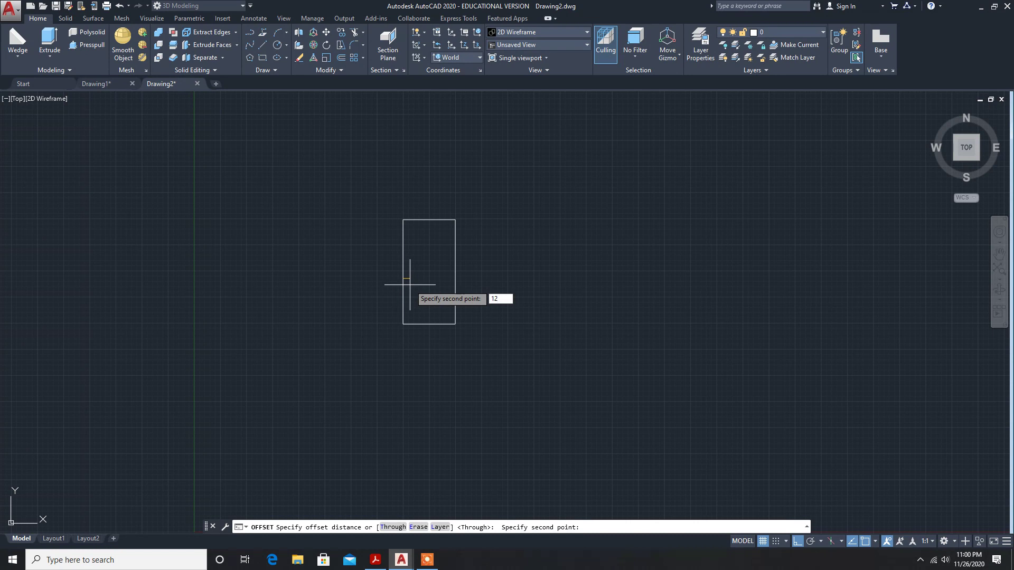
pyautogui.press('Return')
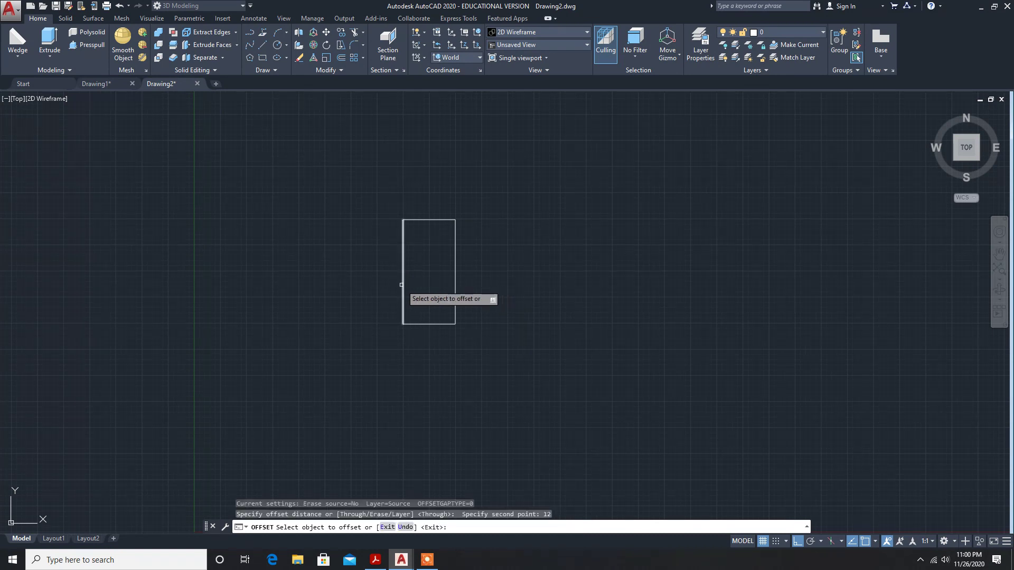
pyautogui.click(402, 284)
pyautogui.click(417, 280)
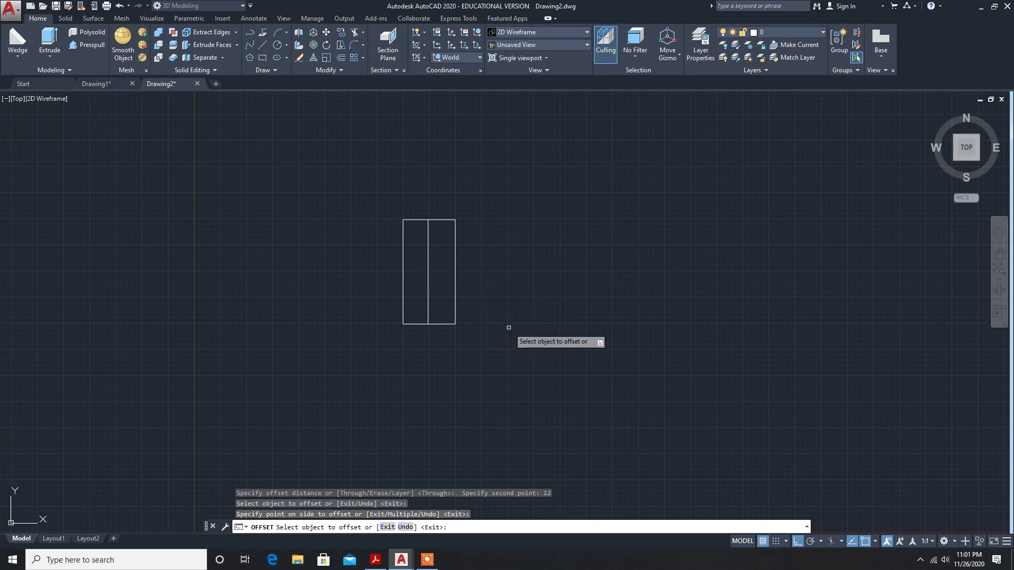
pyautogui.press('Escape')
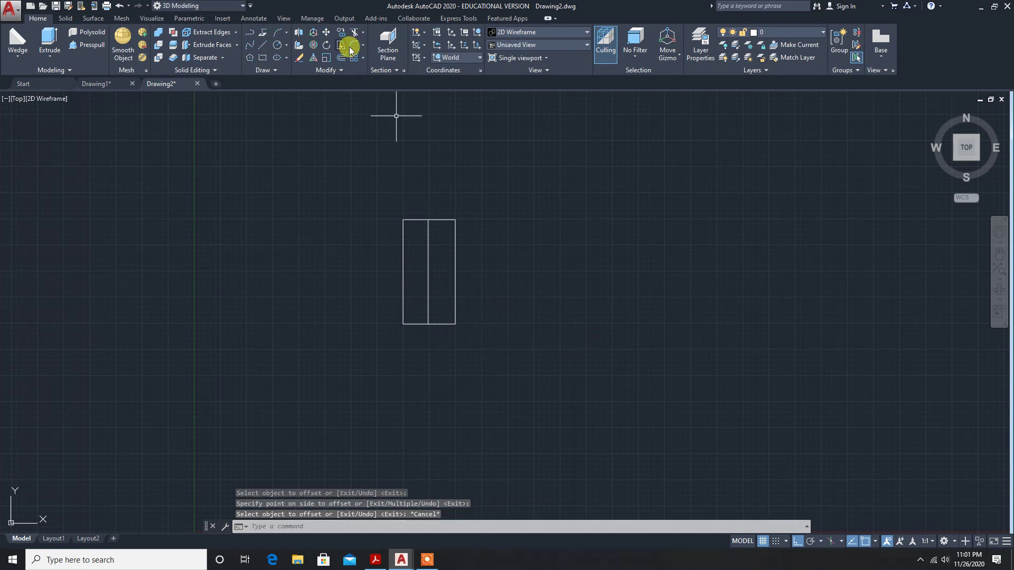
# Offset the rectangle's top and bottom edges 10 units inward.
pyautogui.click(343, 59)
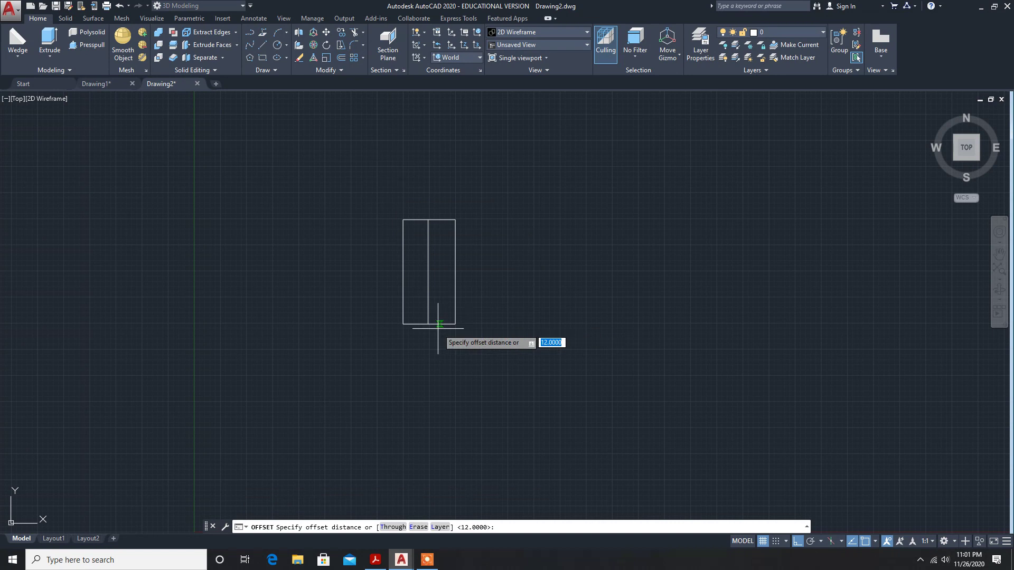
pyautogui.click(440, 324)
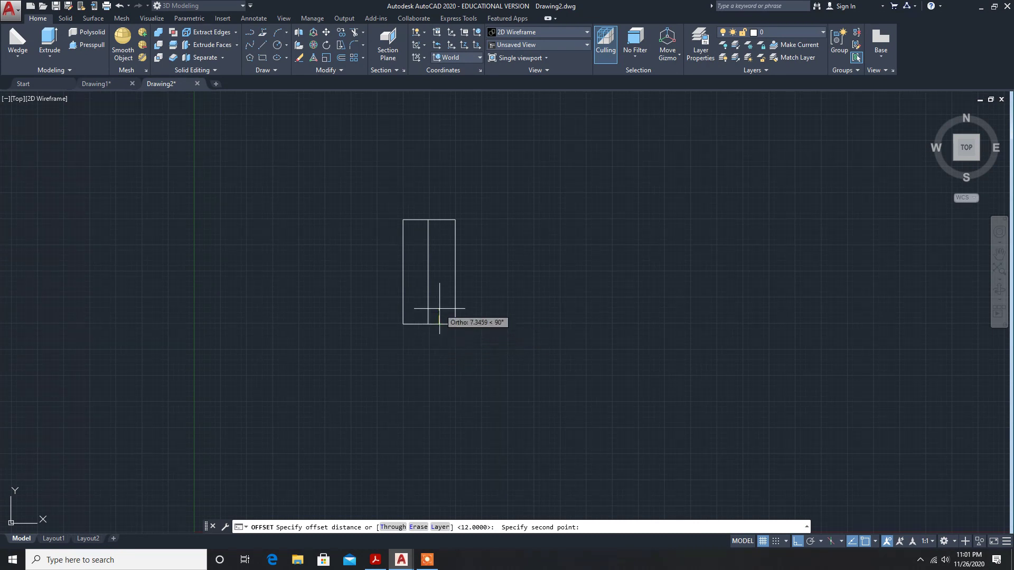
pyautogui.write('10')
pyautogui.press('Return')
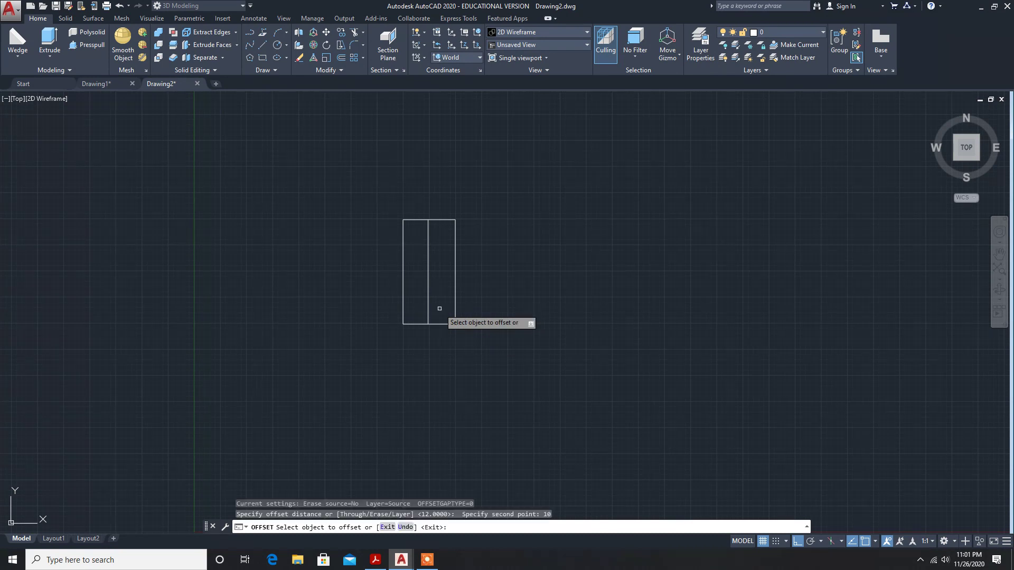
pyautogui.click(439, 322)
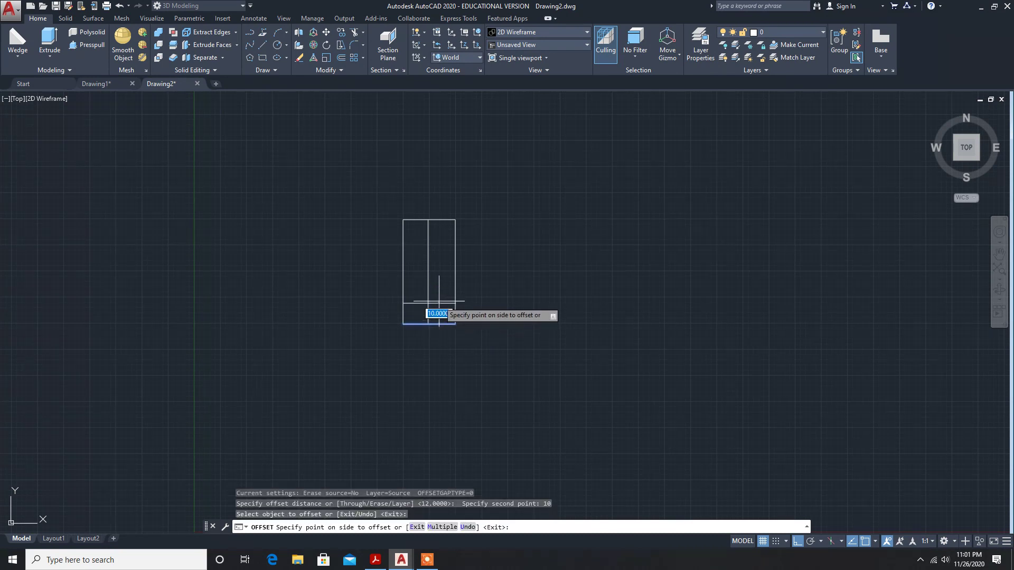
pyautogui.click(439, 301)
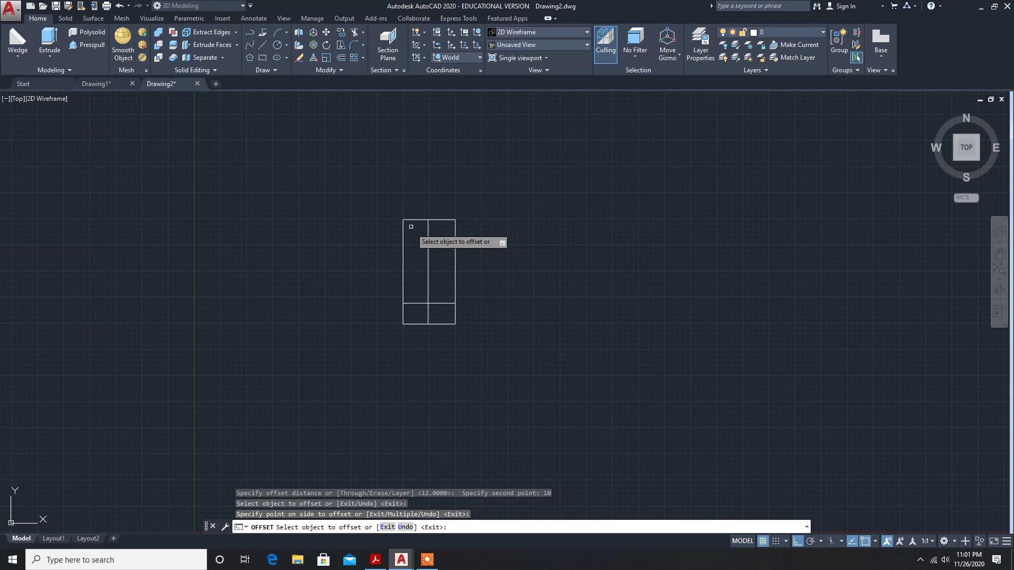
pyautogui.click(439, 219)
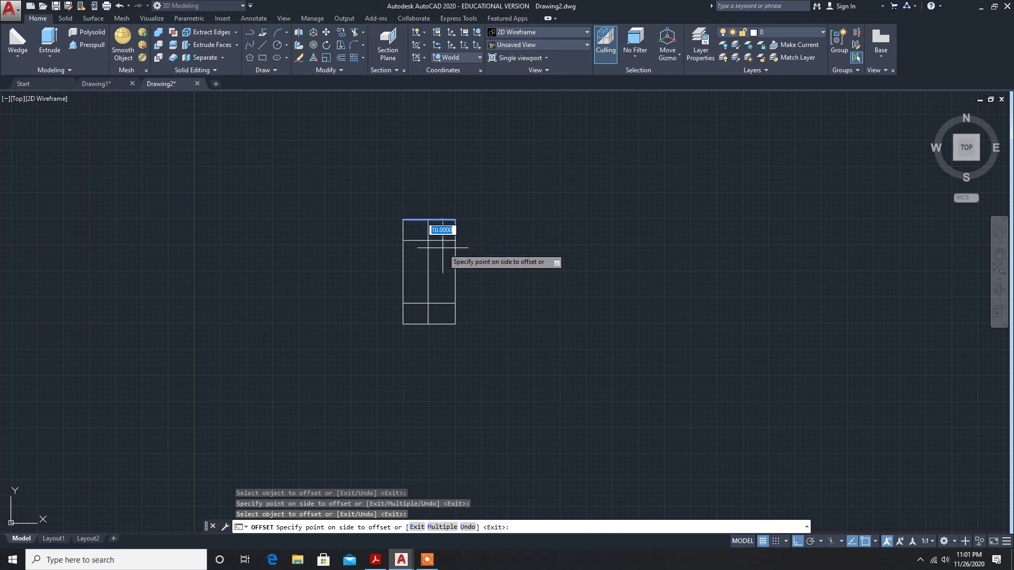
pyautogui.click(441, 236)
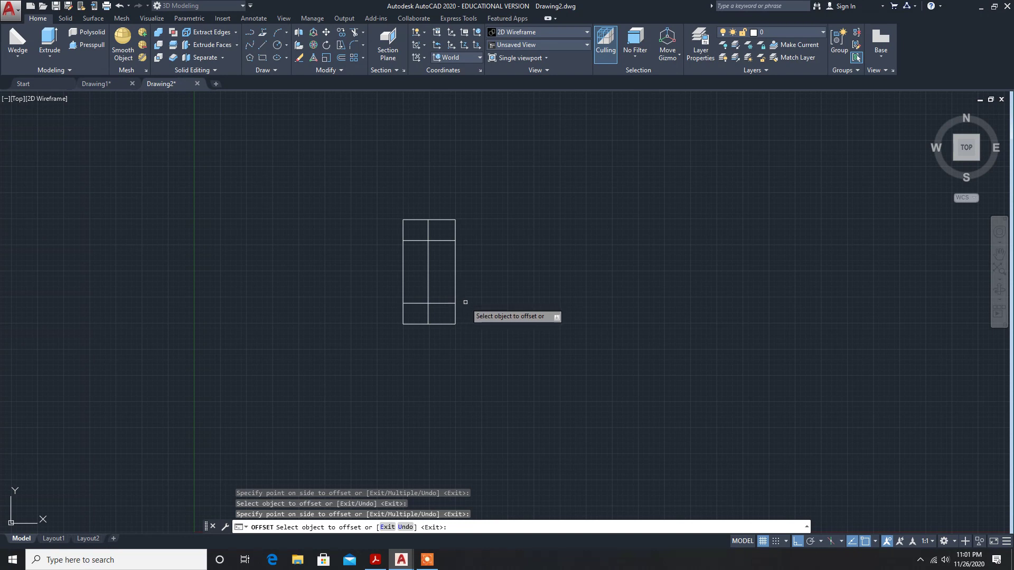
# Offset both new horizontal lines a further 4 units inward.
pyautogui.click(444, 302)
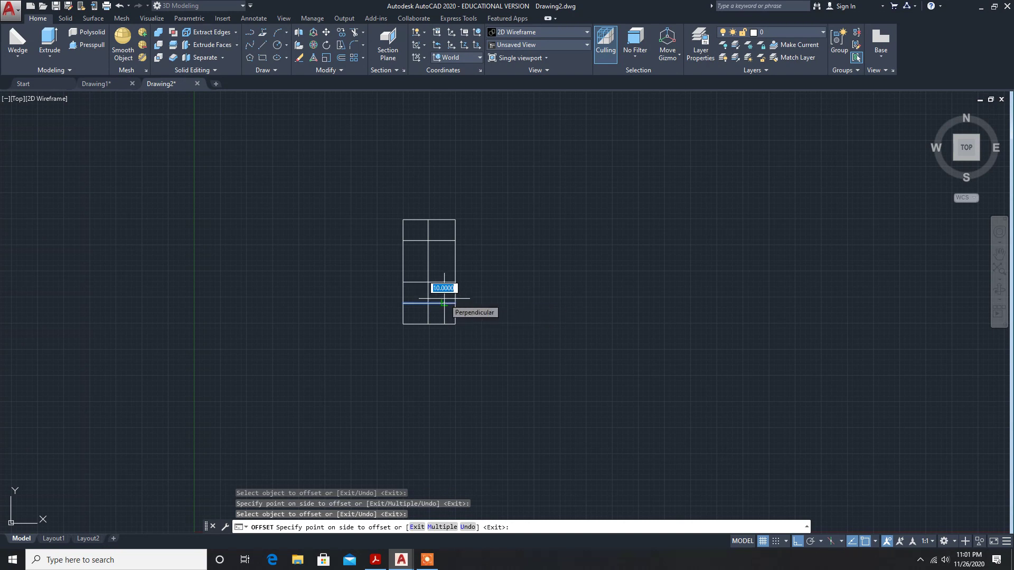
pyautogui.write('4')
pyautogui.press('Return')
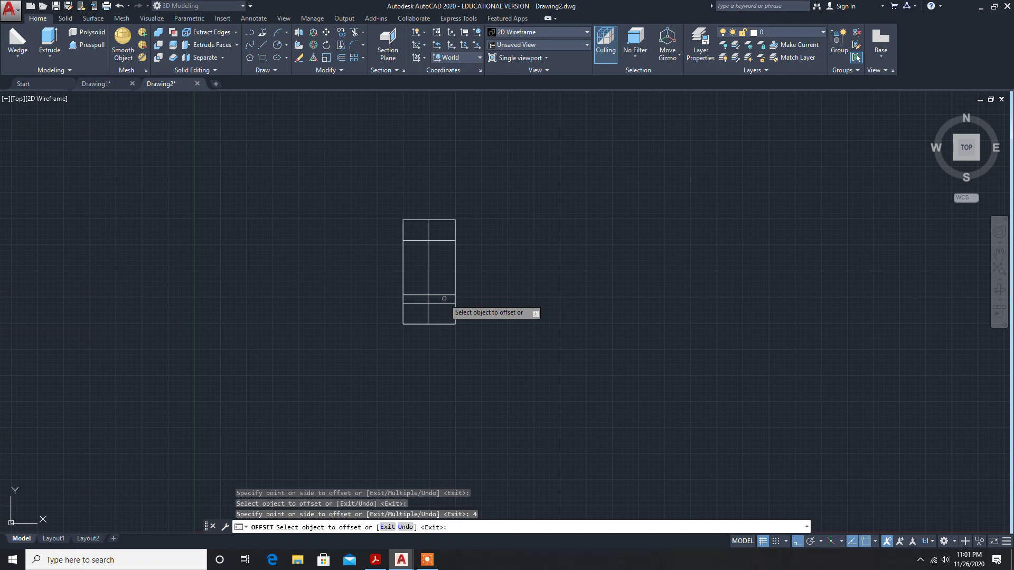
pyautogui.click(439, 240)
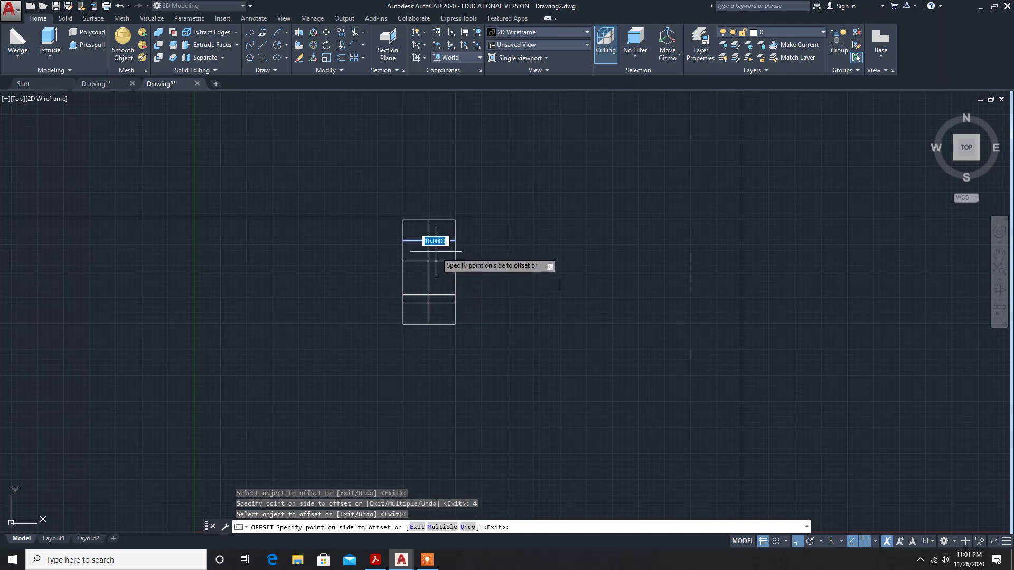
pyautogui.write('4')
pyautogui.press('Return')
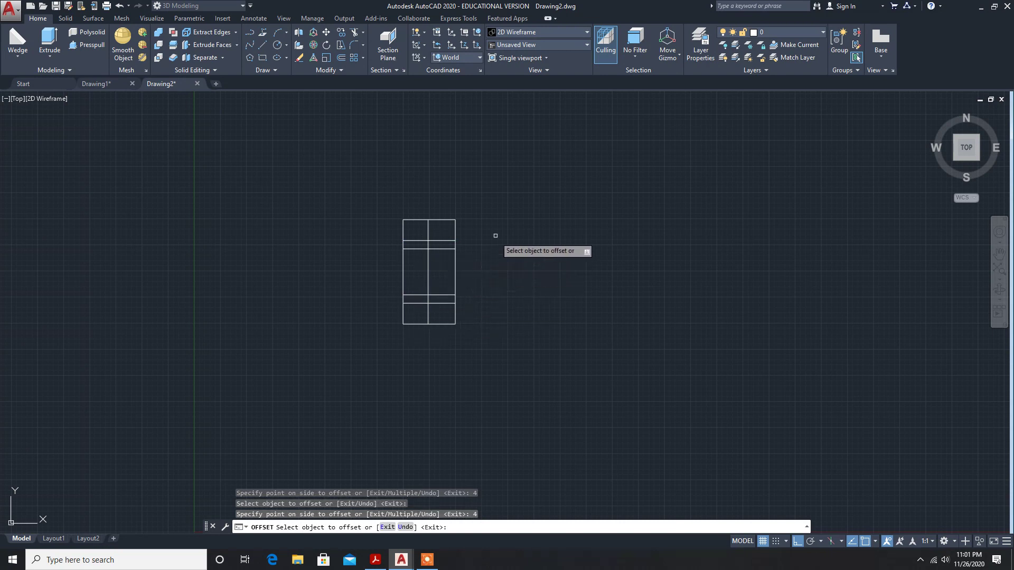
pyautogui.click(263, 46)
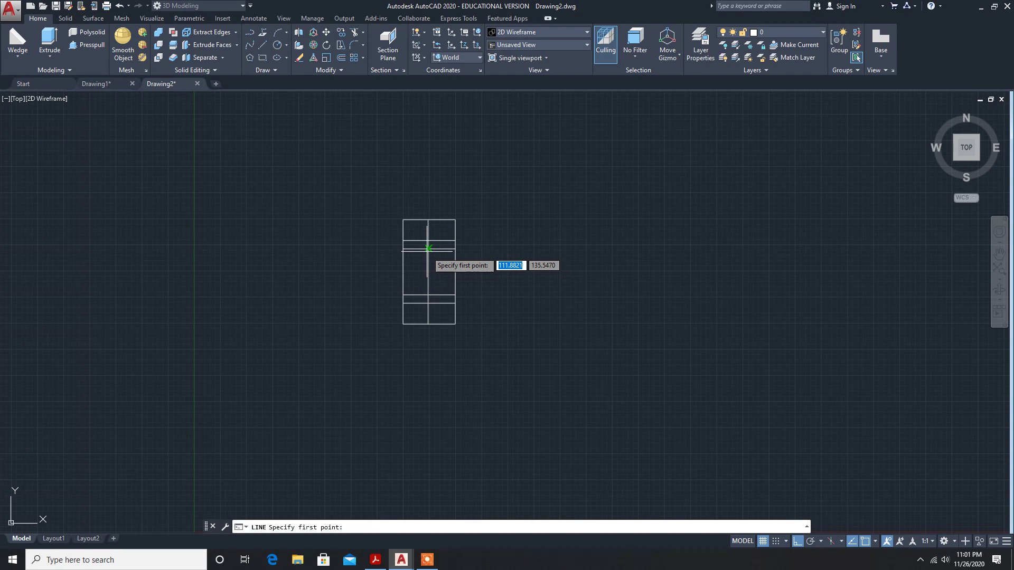
# Draw upper and lower slanted lines from the middle vertical line to the right edge.
pyautogui.click(428, 250)
pyautogui.click(455, 239)
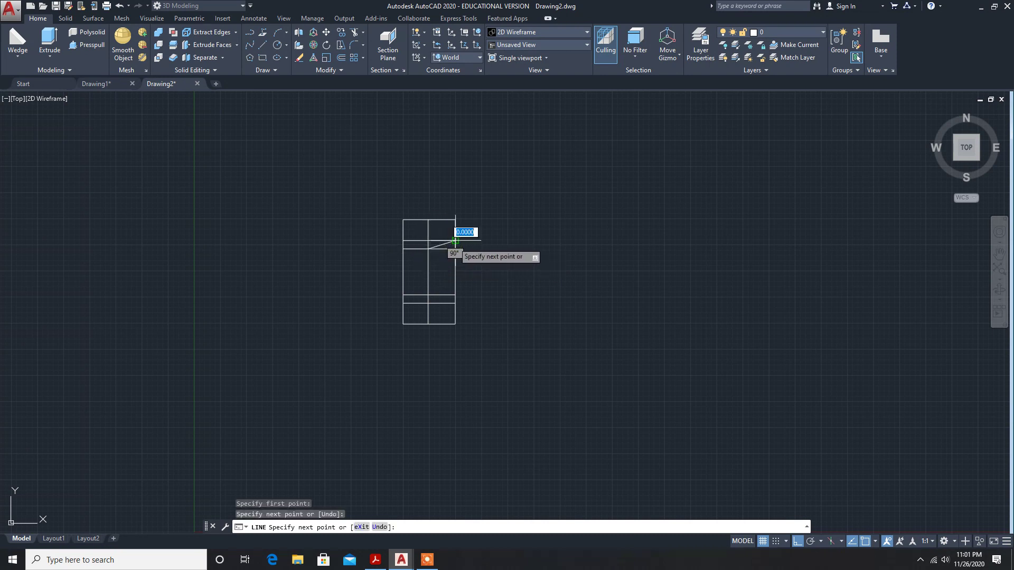
pyautogui.press('Escape')
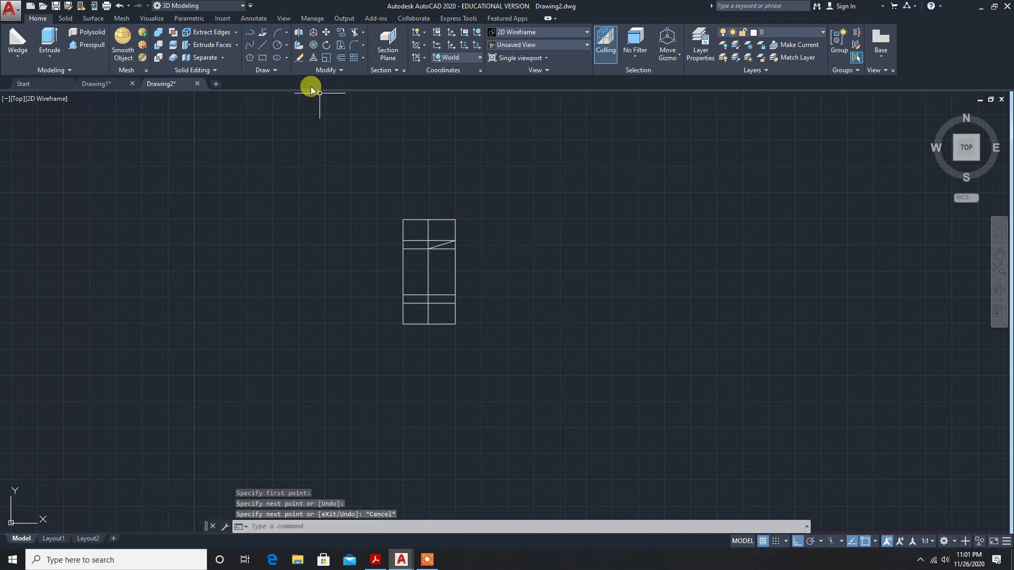
pyautogui.click(264, 47)
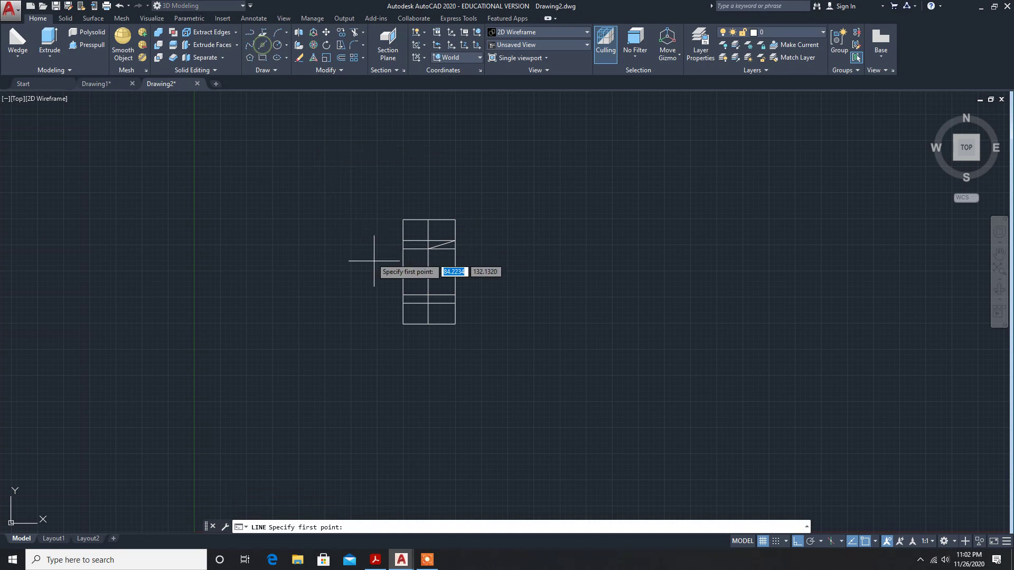
pyautogui.click(428, 295)
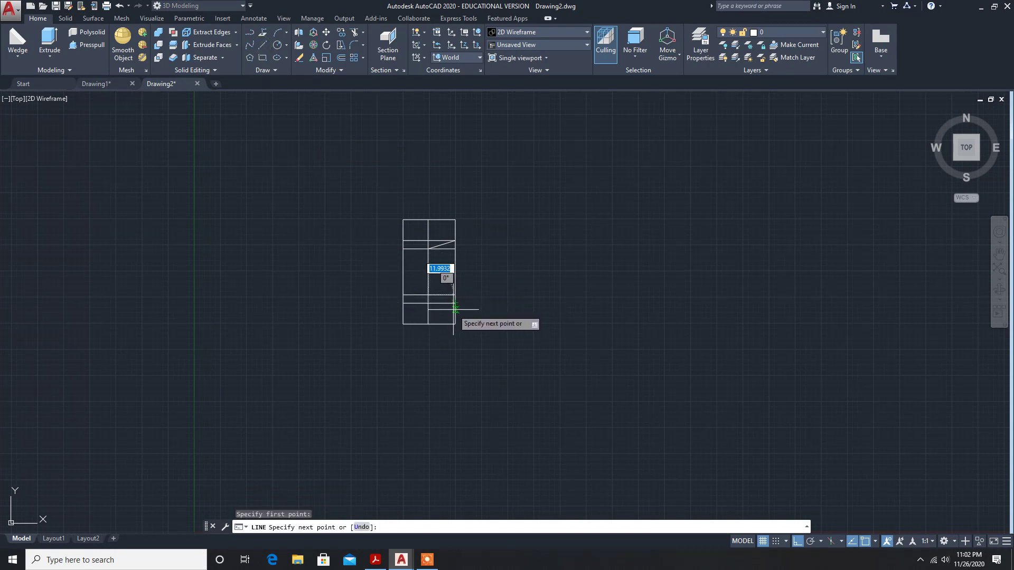
pyautogui.click(454, 303)
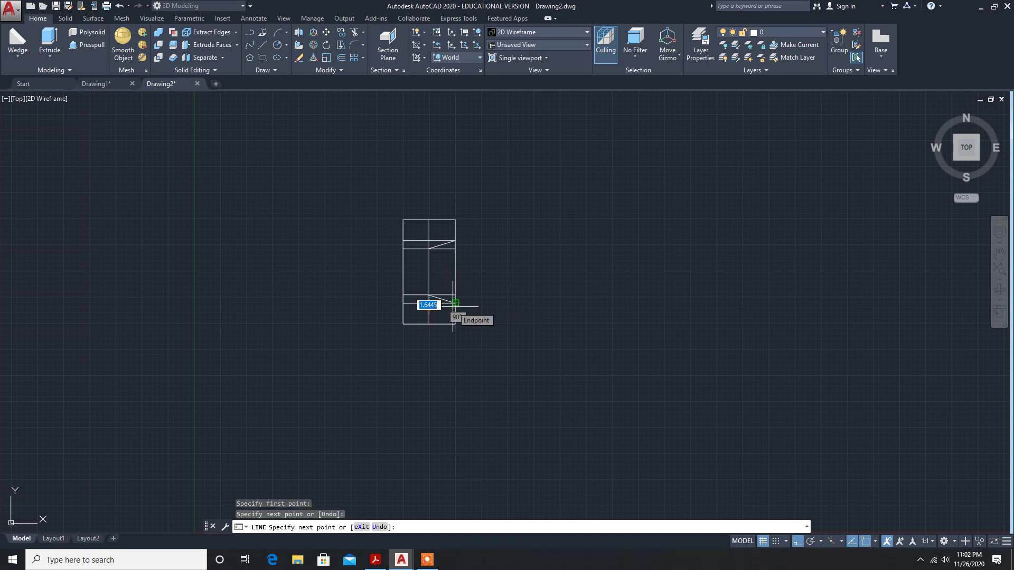
pyautogui.press('Return')
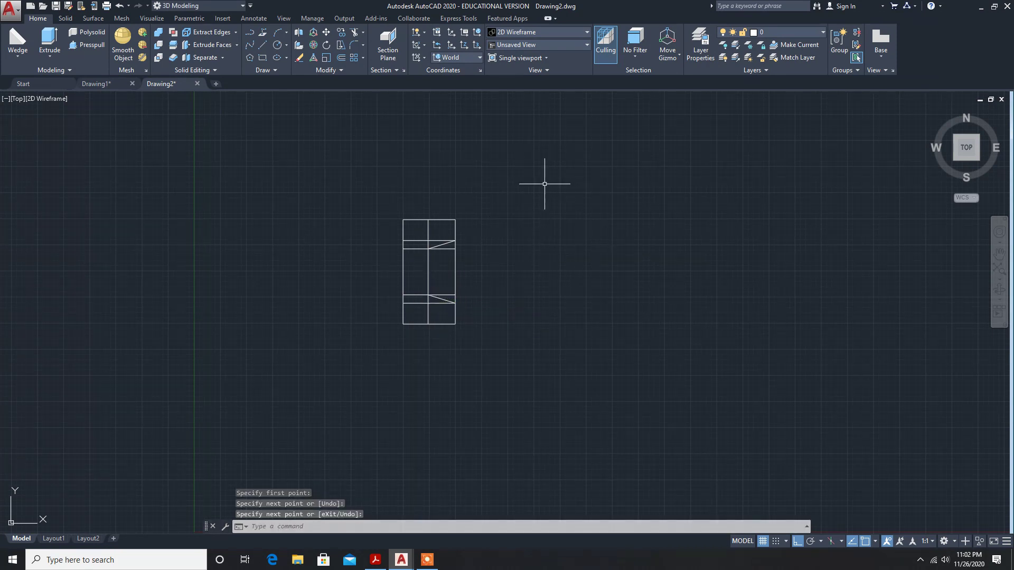
# Trim the right edge's upper and middle portions and both ends of the middle vertical line.
pyautogui.click(357, 34)
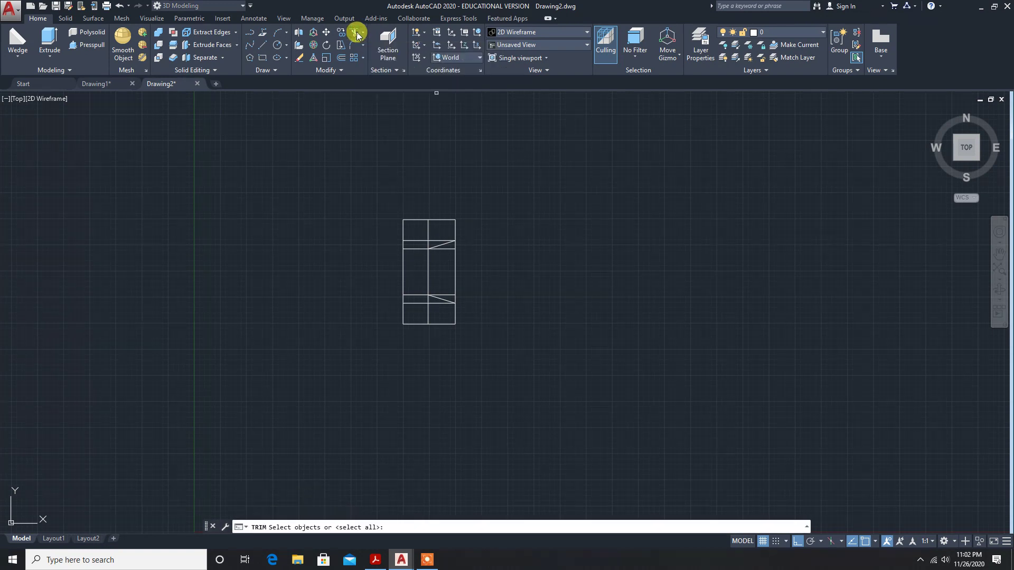
pyautogui.press('Return')
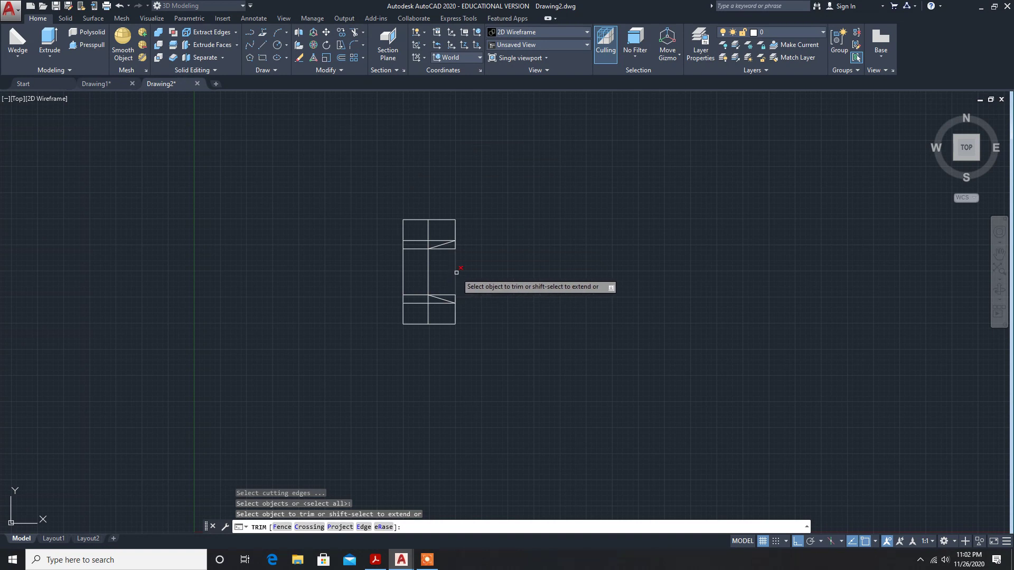
pyautogui.click(443, 250)
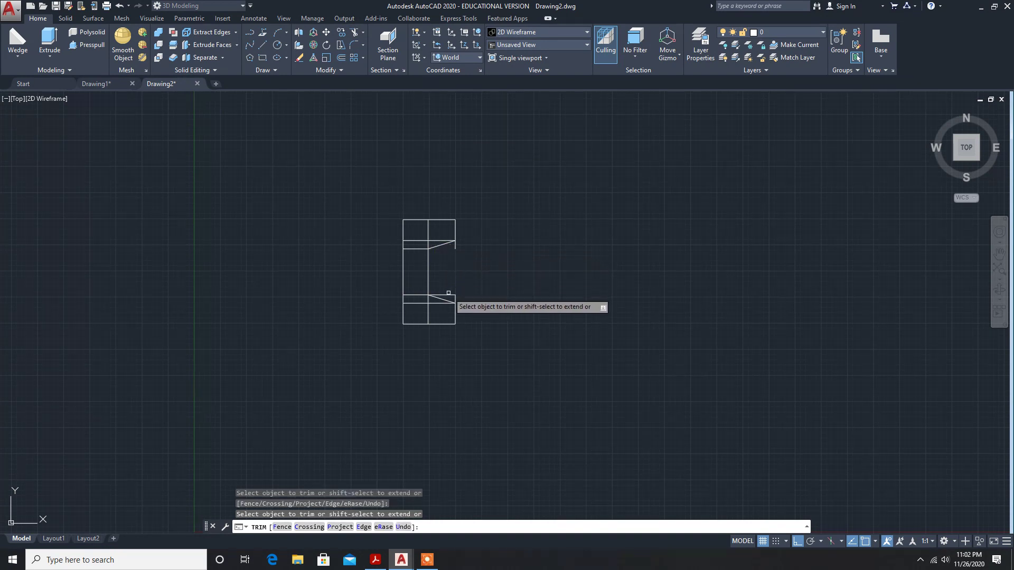
pyautogui.click(427, 278)
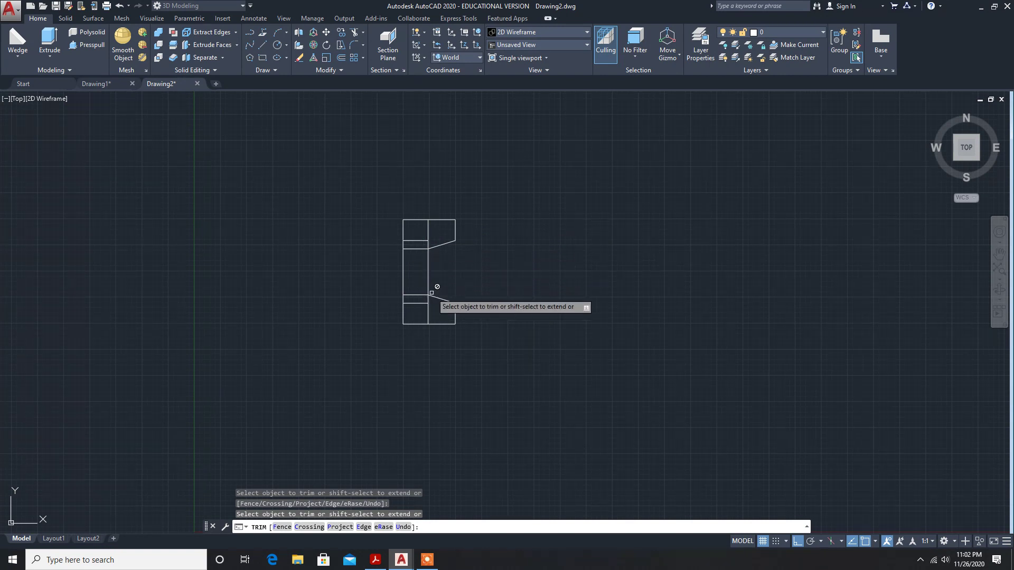
pyautogui.click(428, 314)
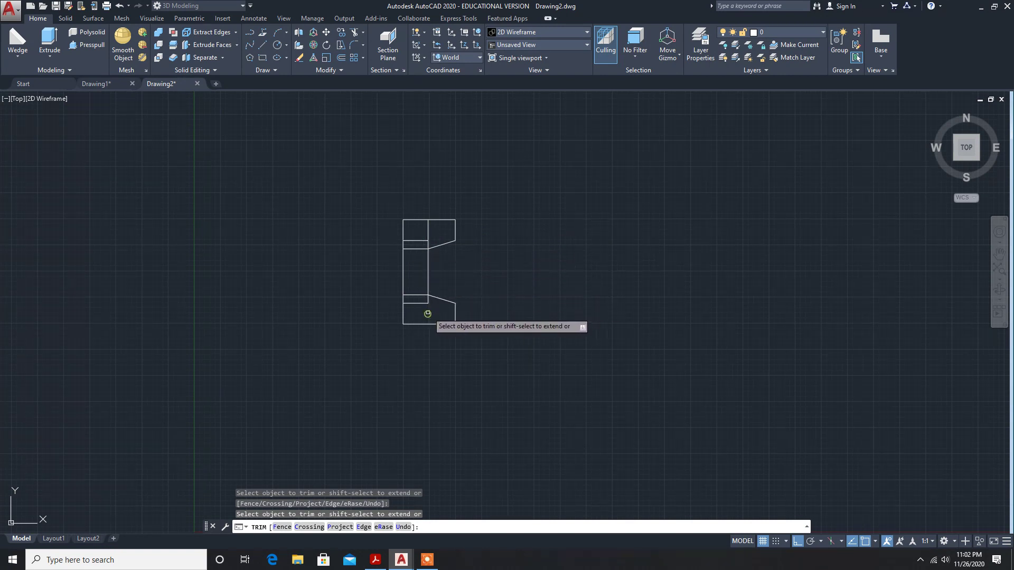
pyautogui.click(427, 230)
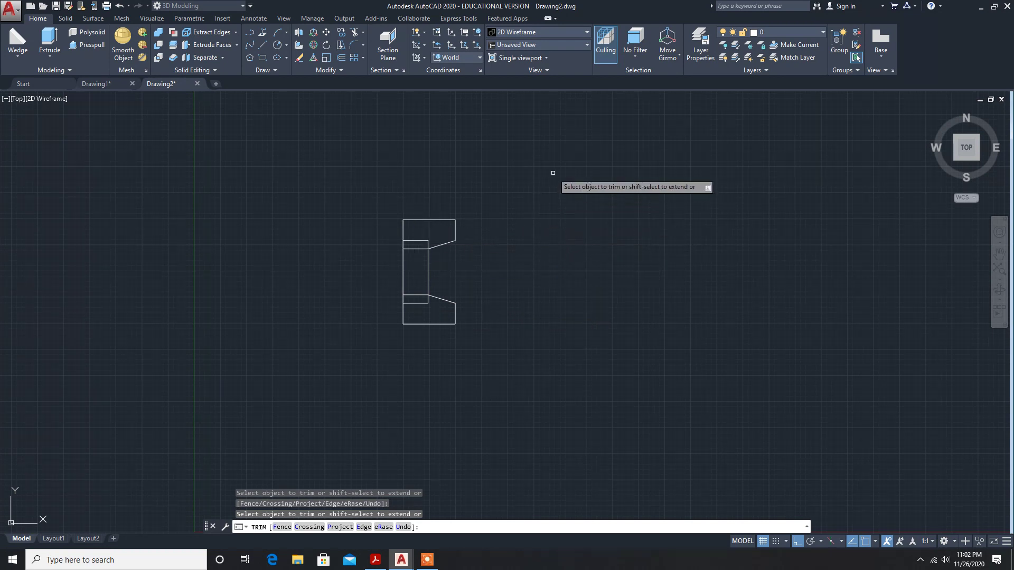
pyautogui.press('Escape')
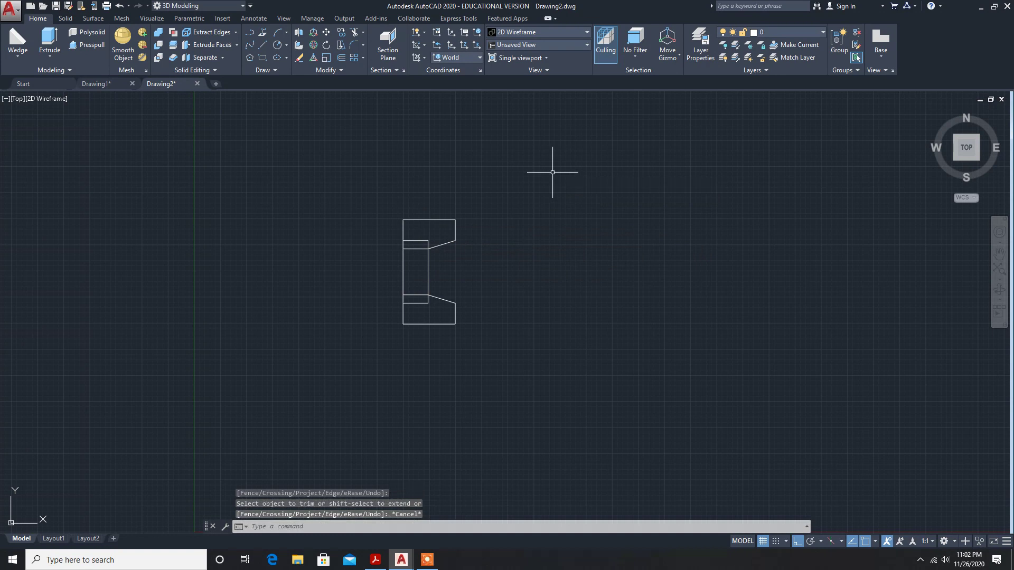
# Select the leftover upper flange line and compare the profile with the reference PDF.
pyautogui.click(417, 240)
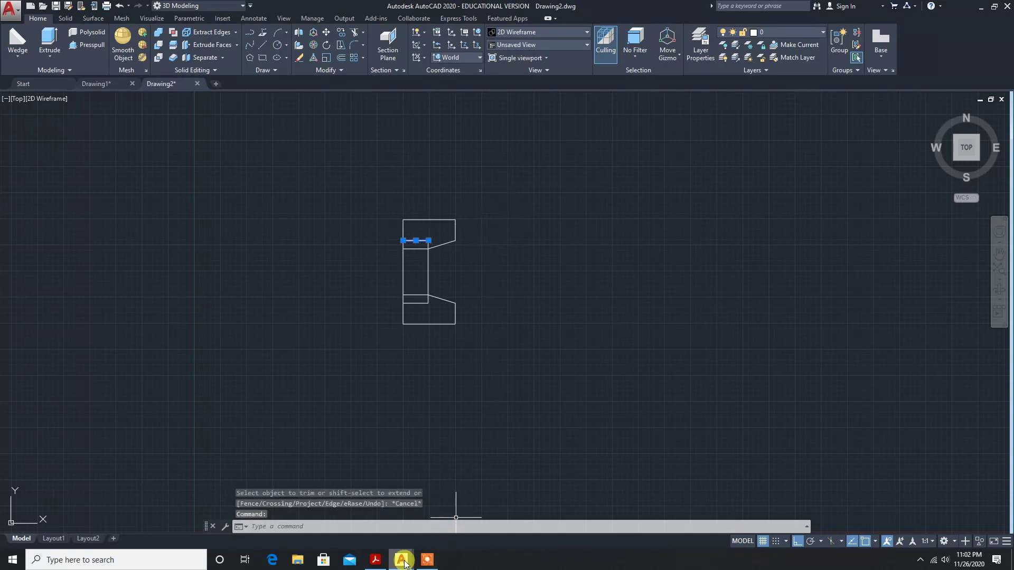
pyautogui.click(377, 562)
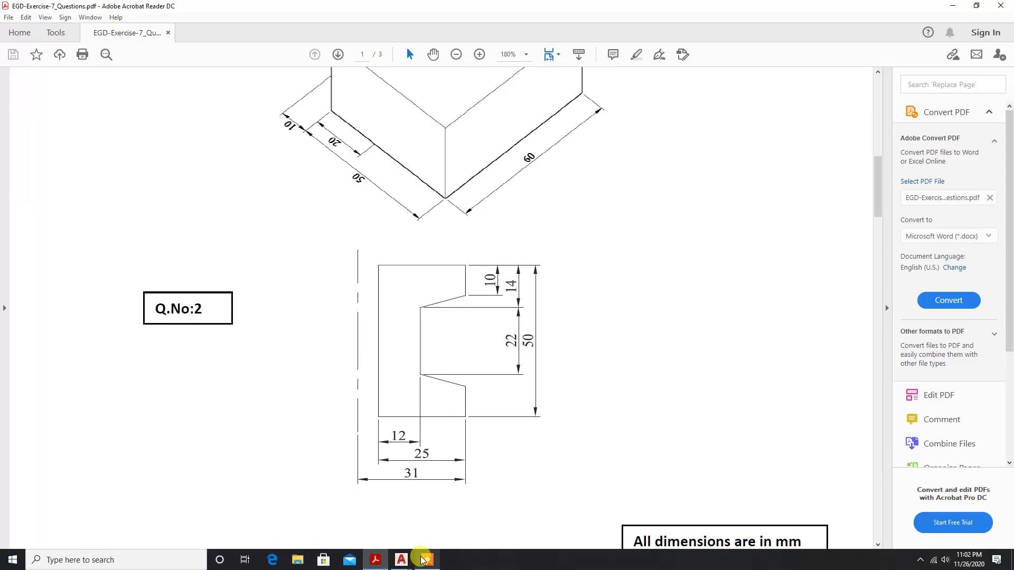
pyautogui.moveTo(401, 560)
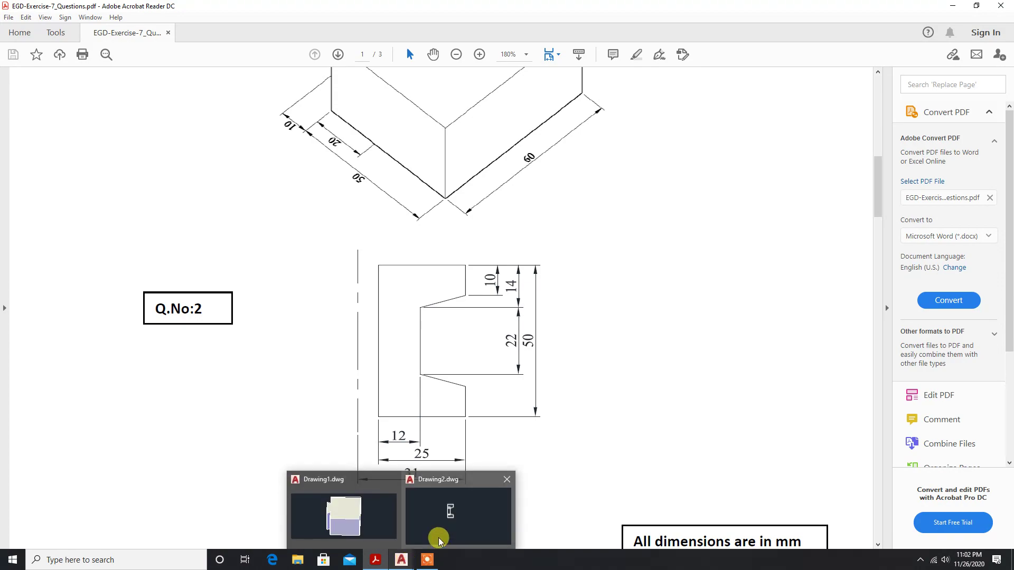
pyautogui.click(440, 523)
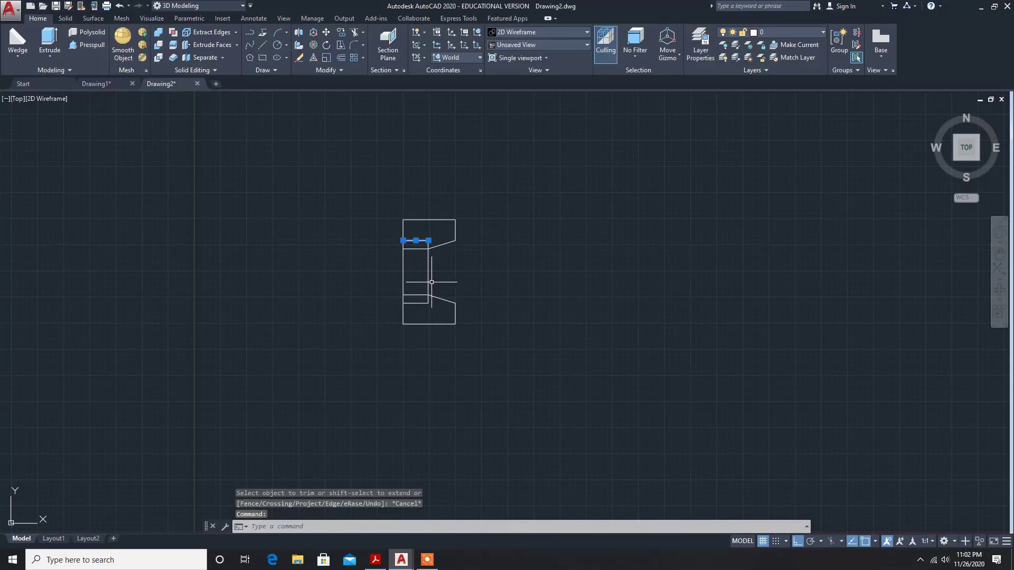
# Delete the short upper flange line and move the lower notch line up into place.
pyautogui.press('Delete')
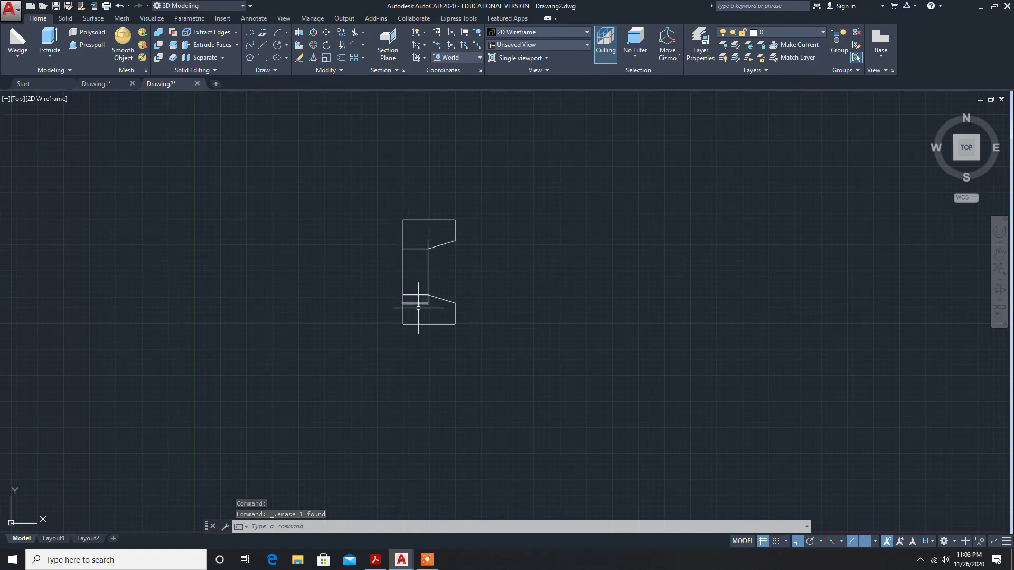
pyautogui.click(416, 303)
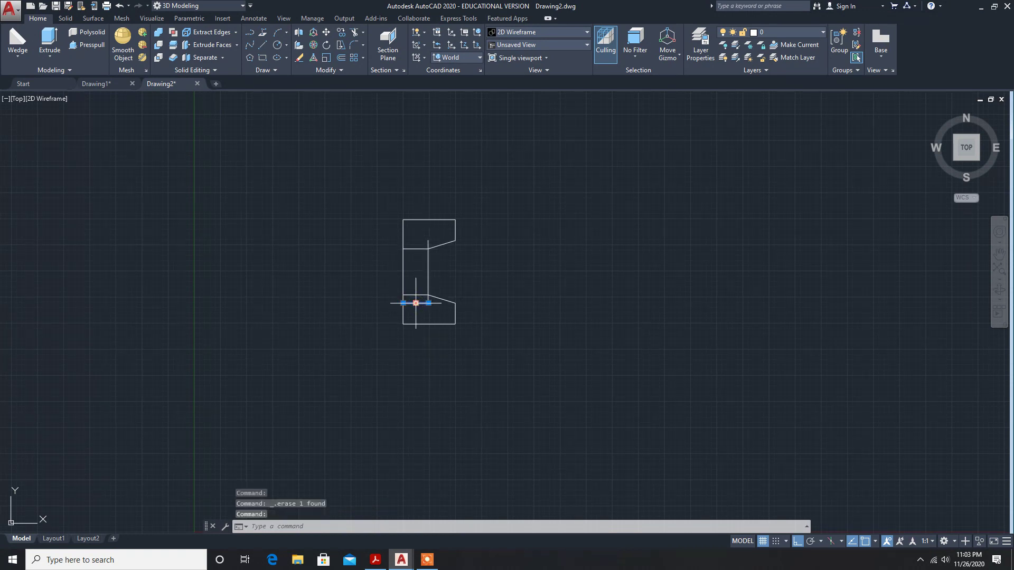
pyautogui.click(416, 303)
pyautogui.click(416, 295)
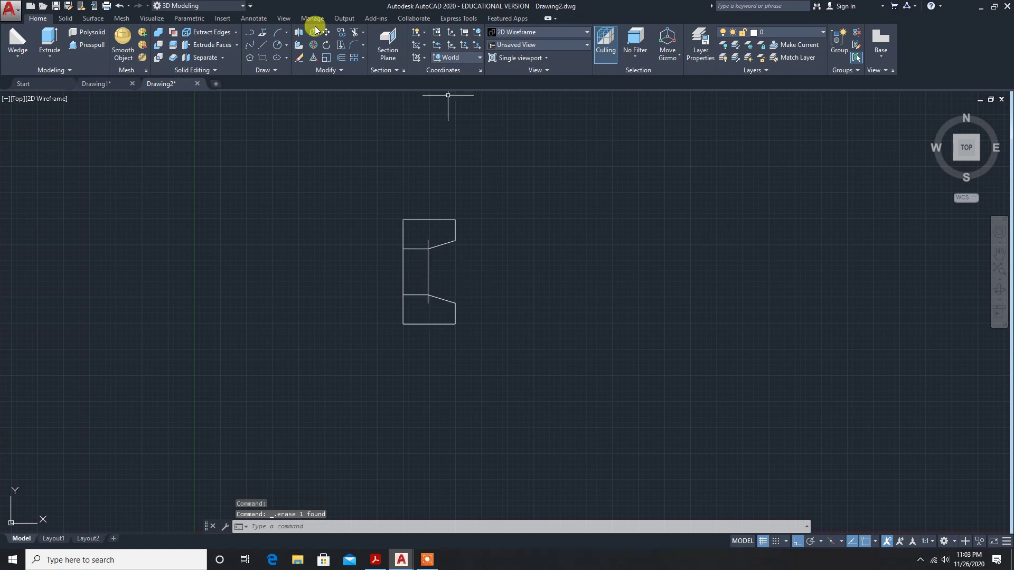
# Trim the vertical line's leftover stub and delete the stray horizontal line.
pyautogui.click(354, 34)
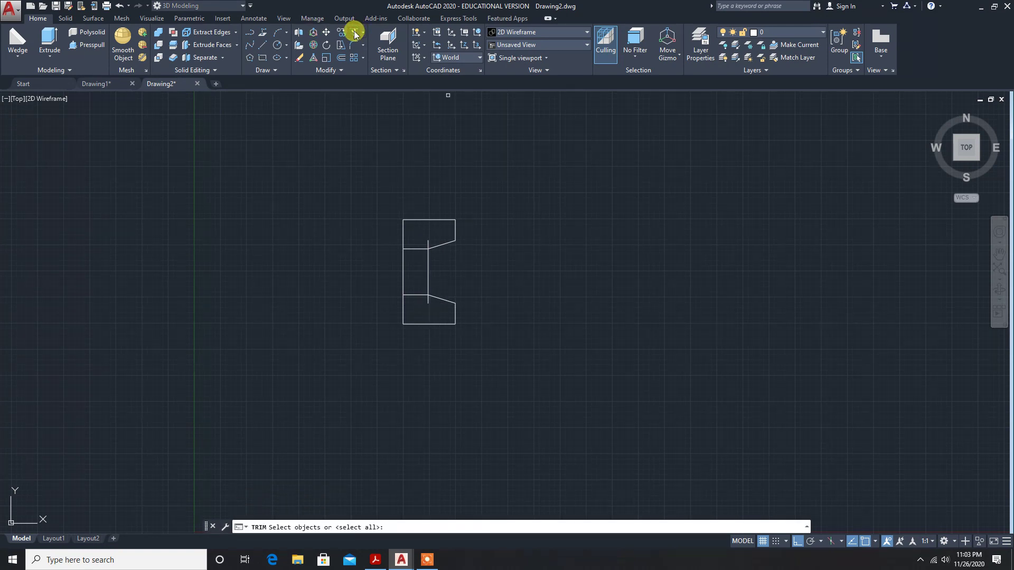
pyautogui.press('Return')
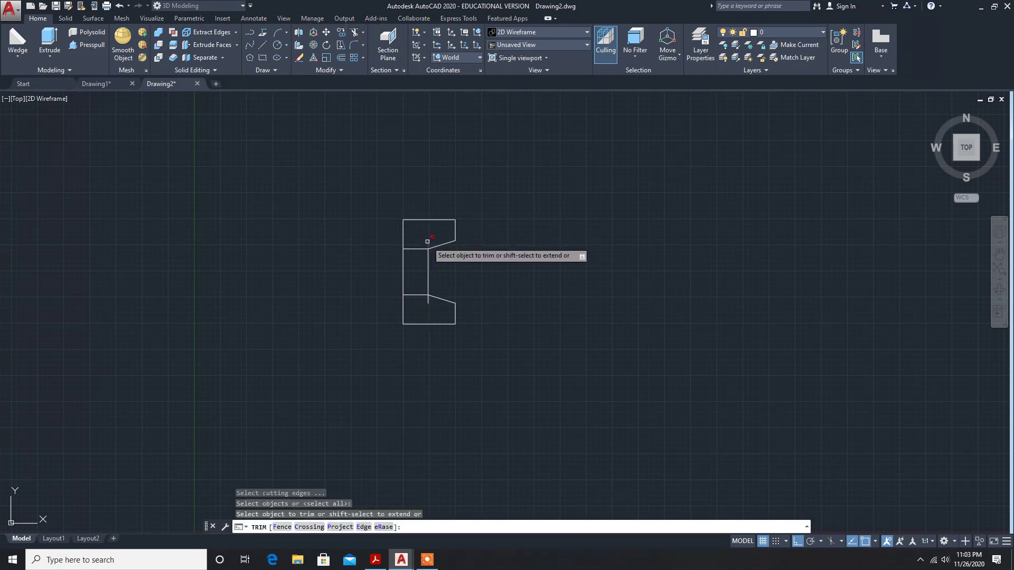
pyautogui.click(428, 301)
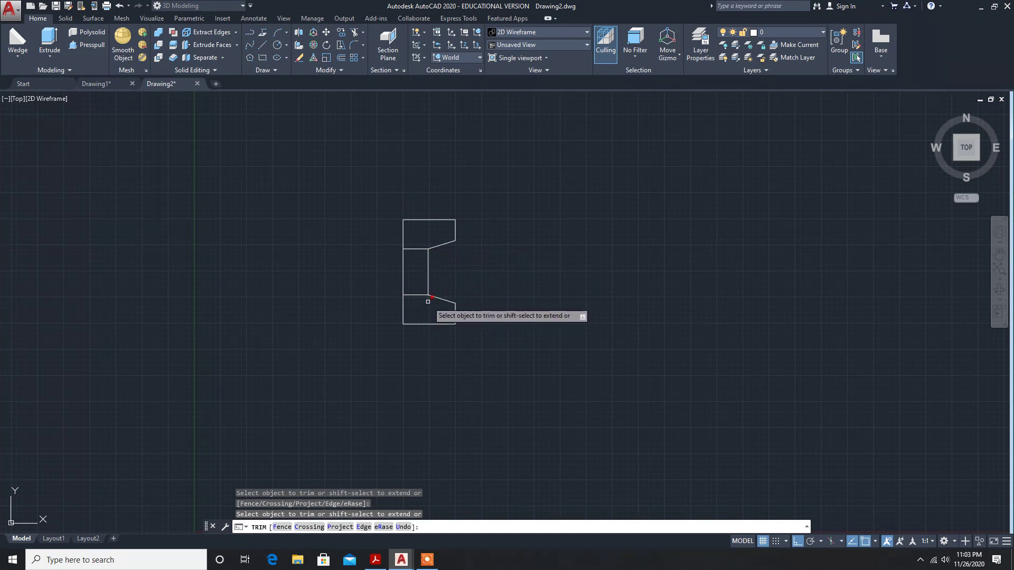
pyautogui.press('Return')
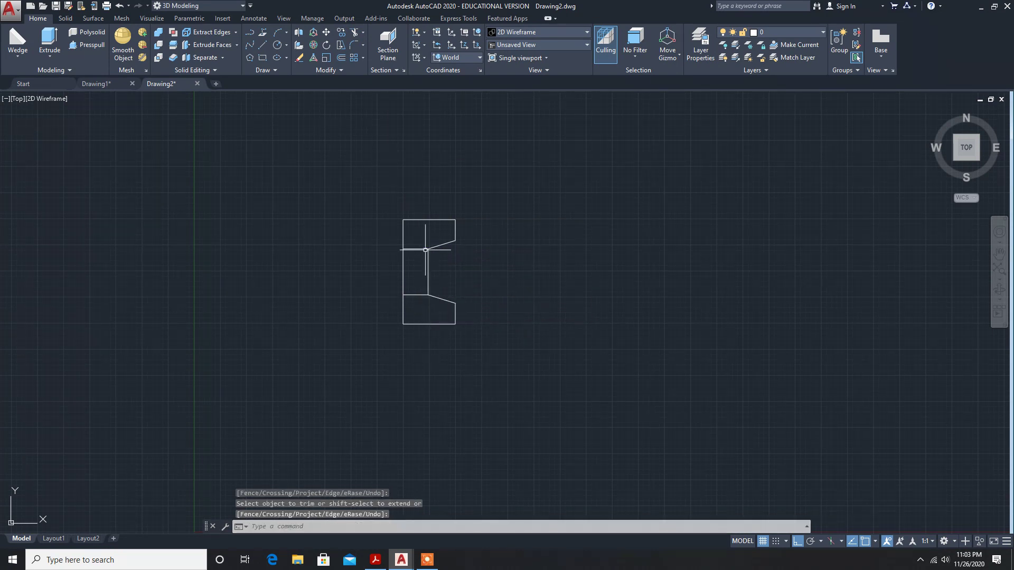
pyautogui.press('Escape')
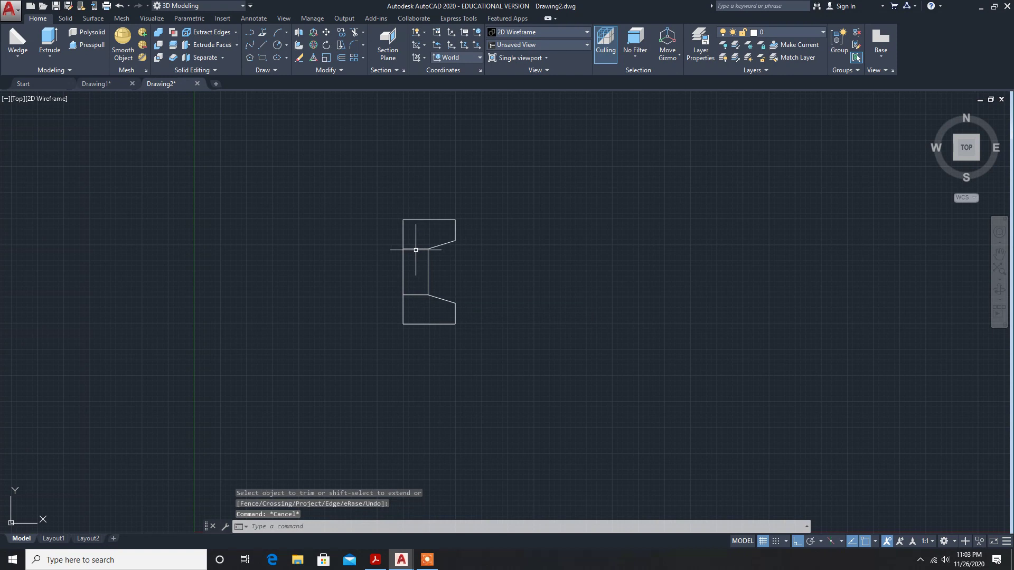
pyautogui.click(415, 248)
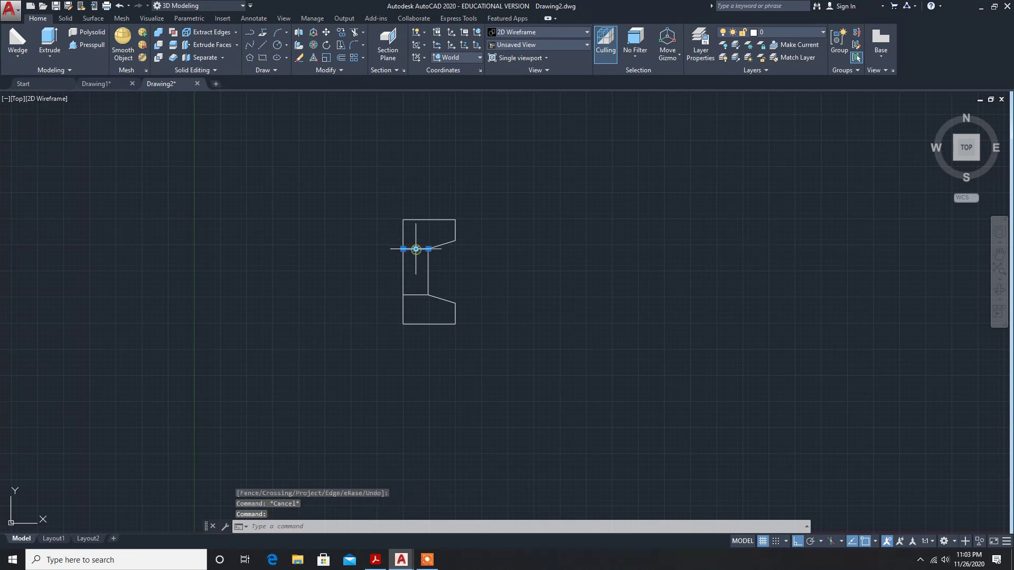
pyautogui.press('Delete')
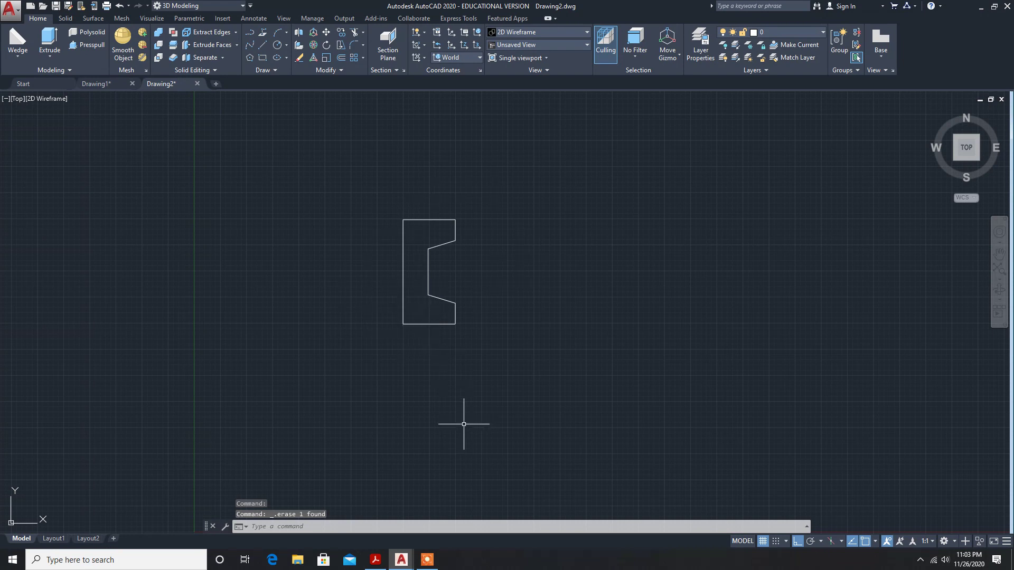
pyautogui.moveTo(401, 561)
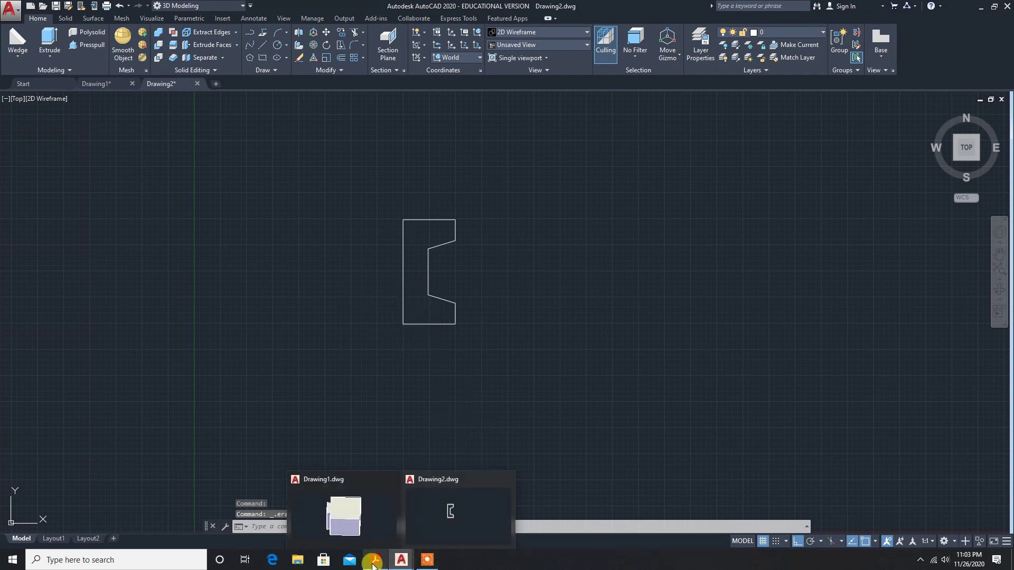
pyautogui.click(375, 560)
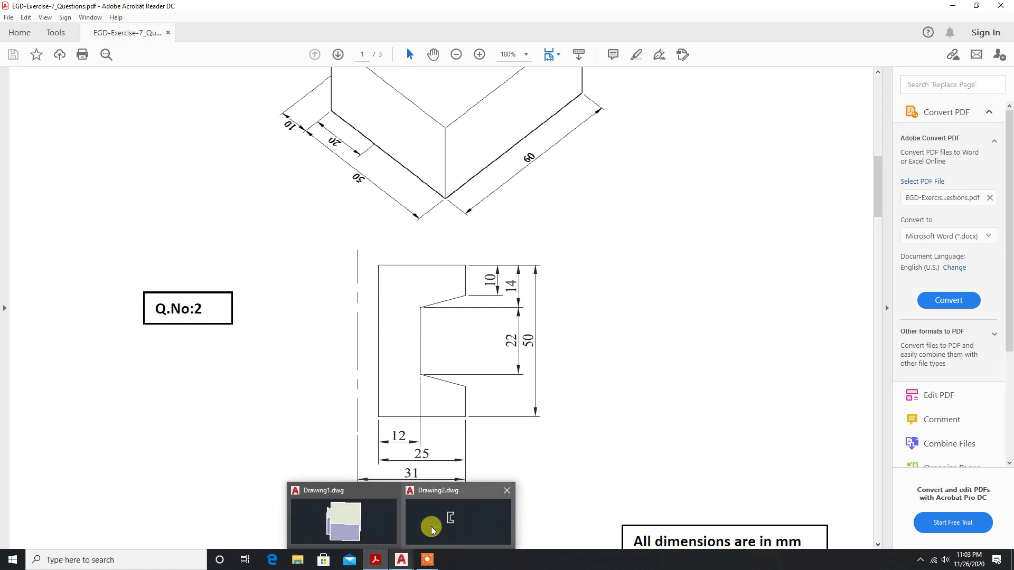
pyautogui.click(432, 529)
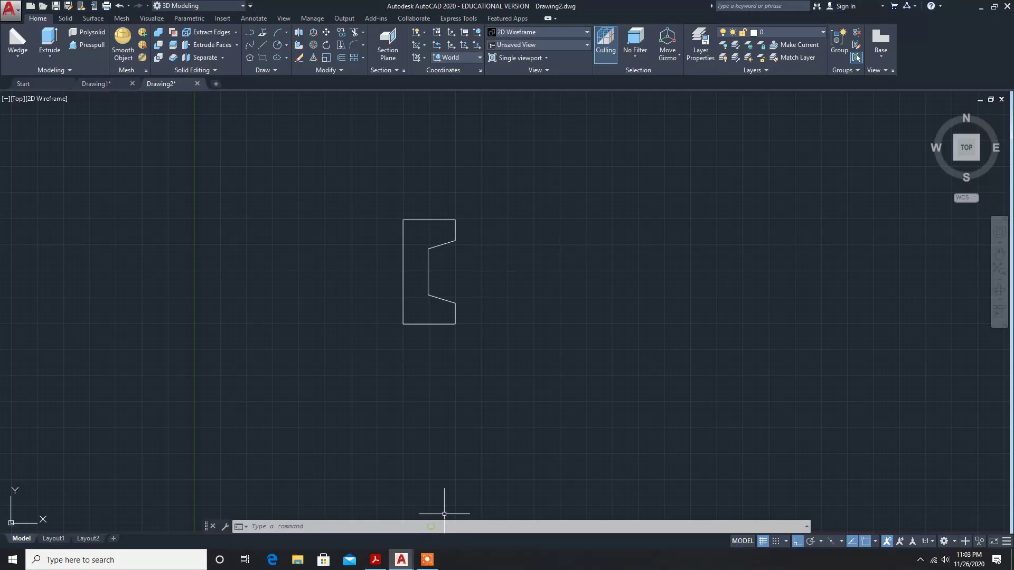
# Offset the profile's left edge 6 units to the left, after one abandoned attempt.
pyautogui.click(341, 48)
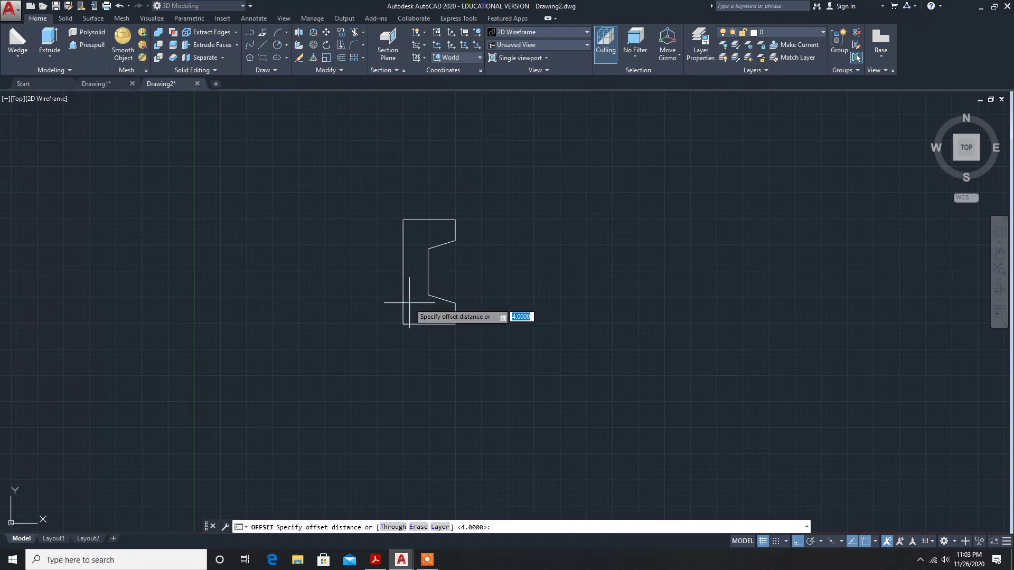
pyautogui.write('6')
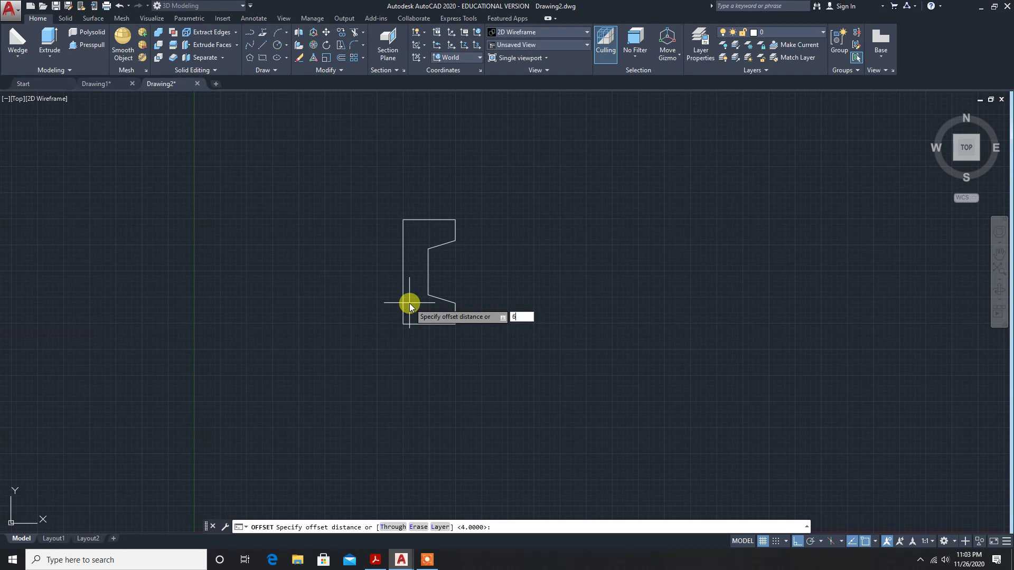
pyautogui.press('Return')
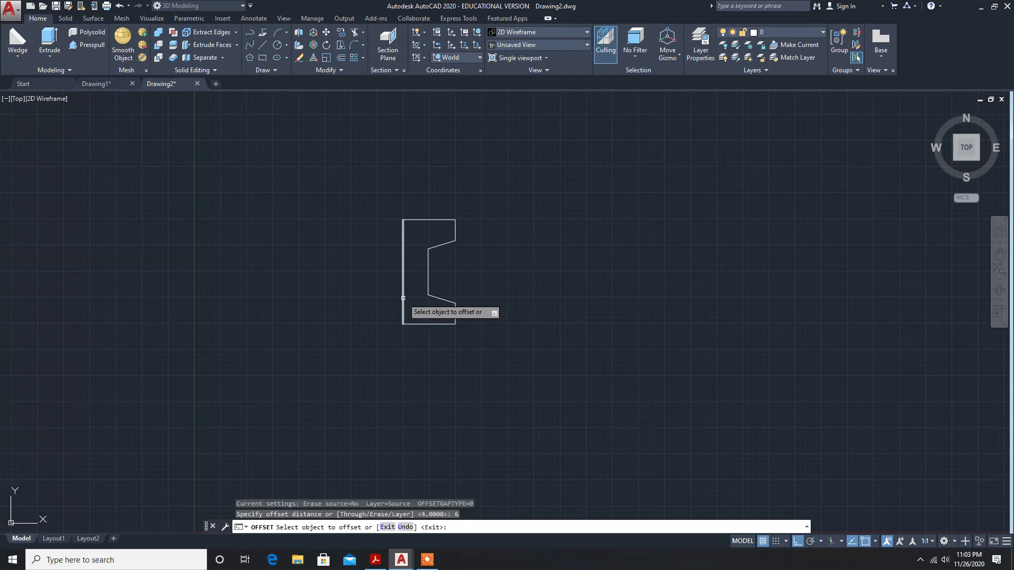
pyautogui.click(403, 304)
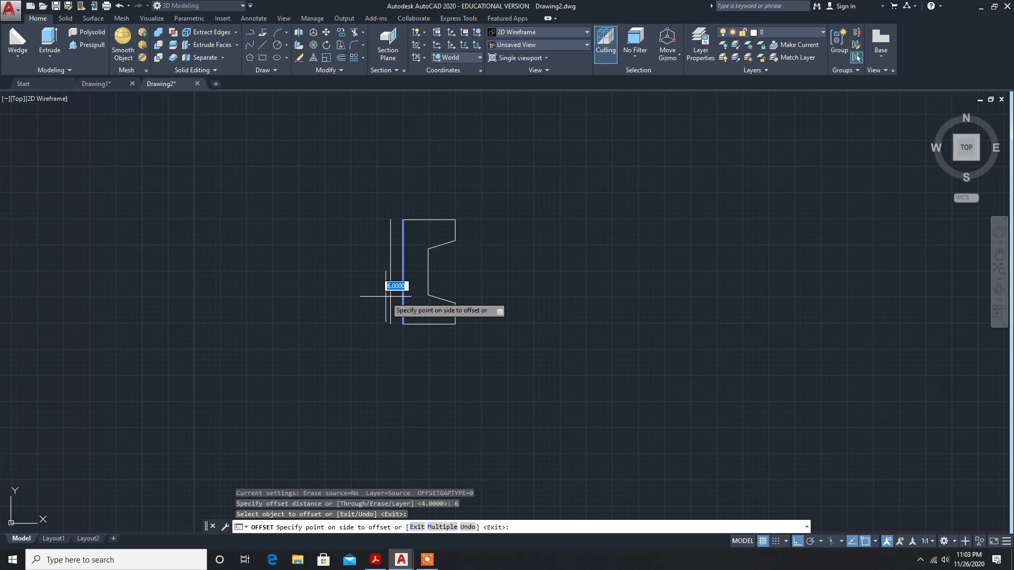
pyautogui.press('Return')
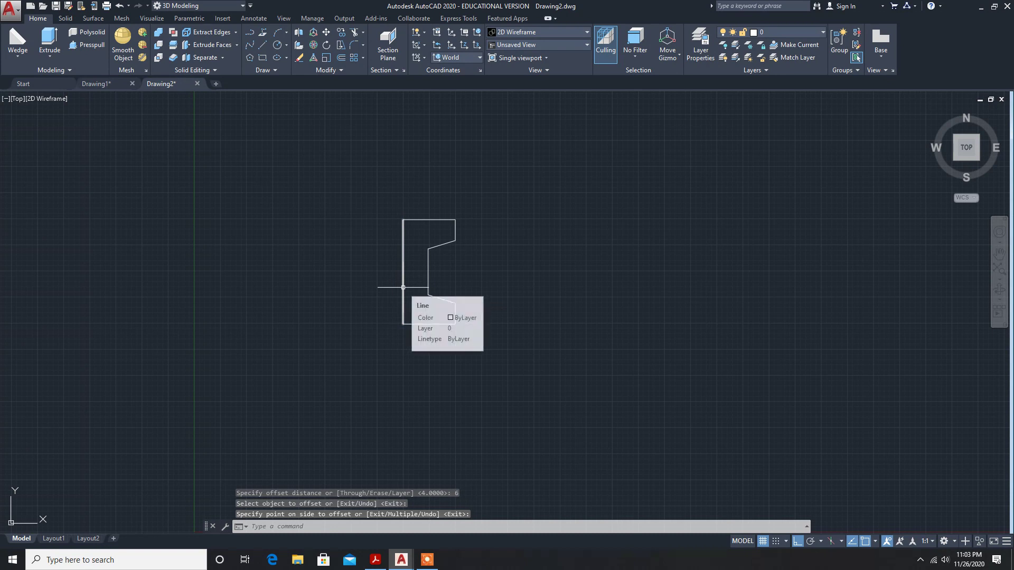
pyautogui.click(342, 61)
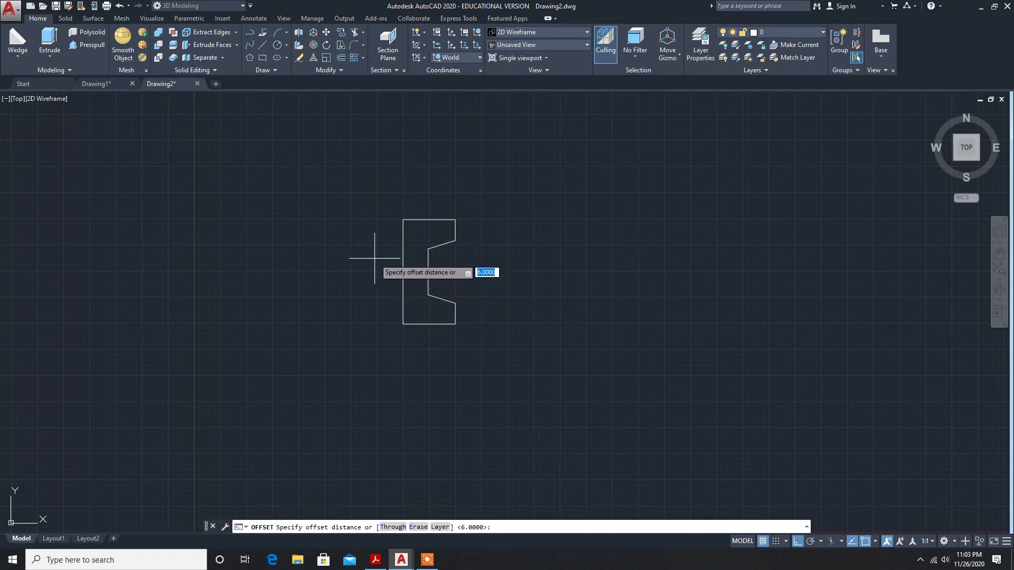
pyautogui.press('Return')
pyautogui.click(403, 267)
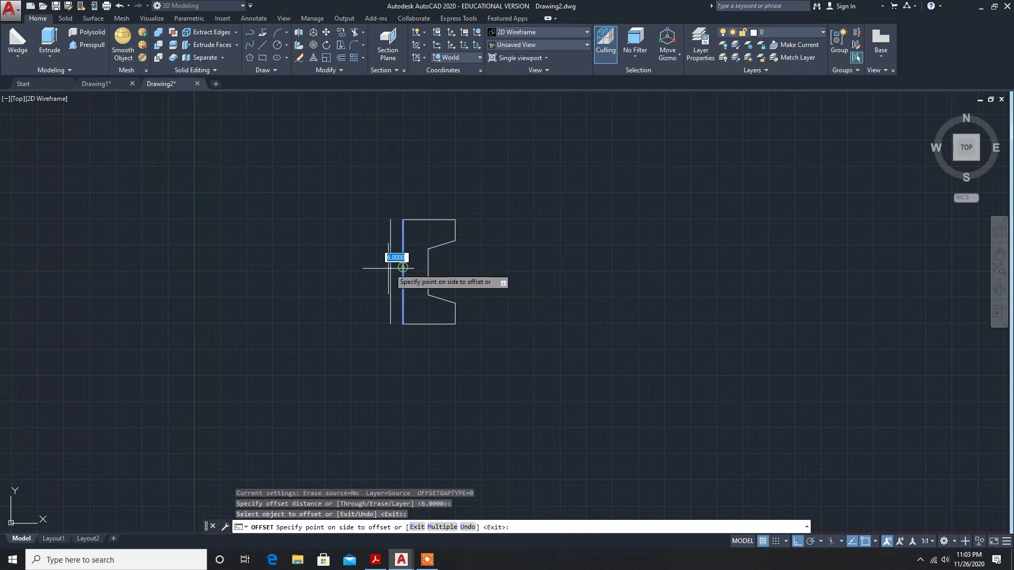
pyautogui.click(373, 270)
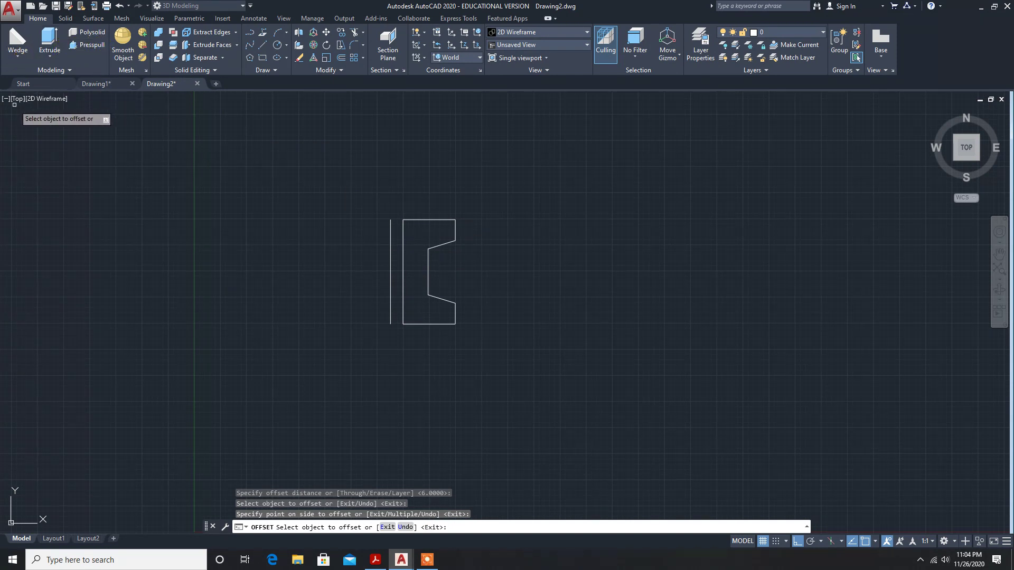
pyautogui.press('Escape')
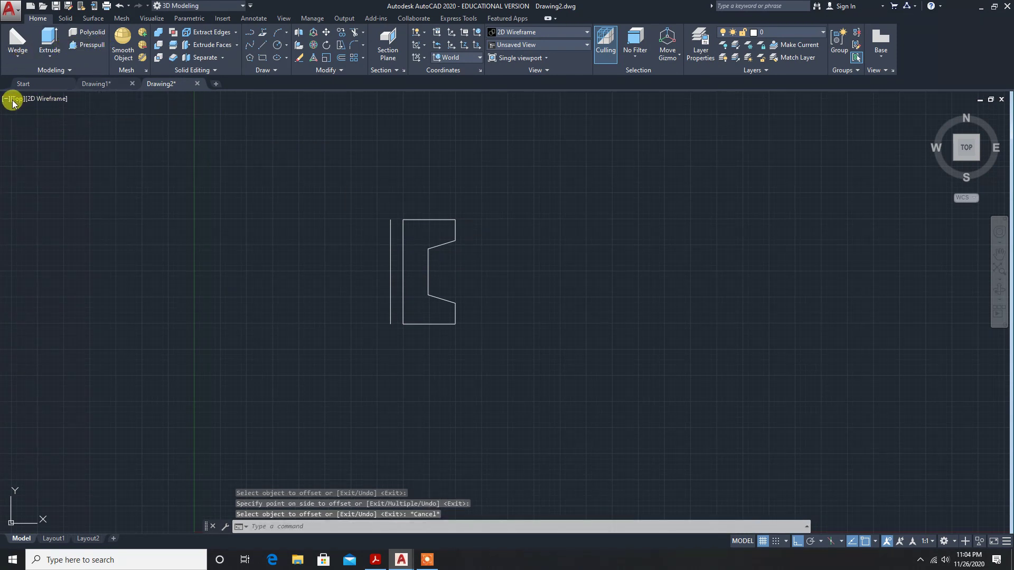
pyautogui.click(17, 99)
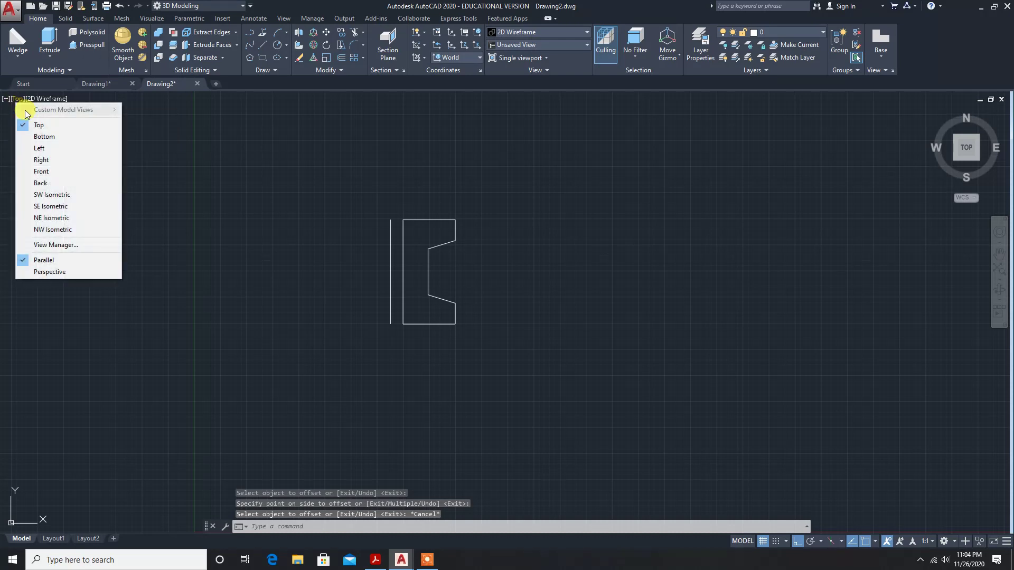
pyautogui.click(44, 199)
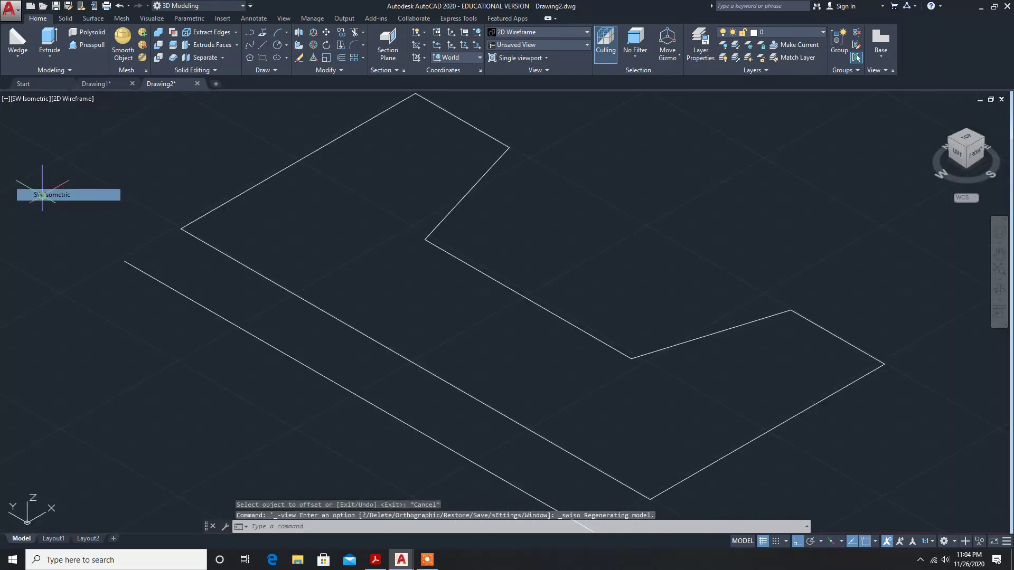
pyautogui.scroll(-3, 271, 305)
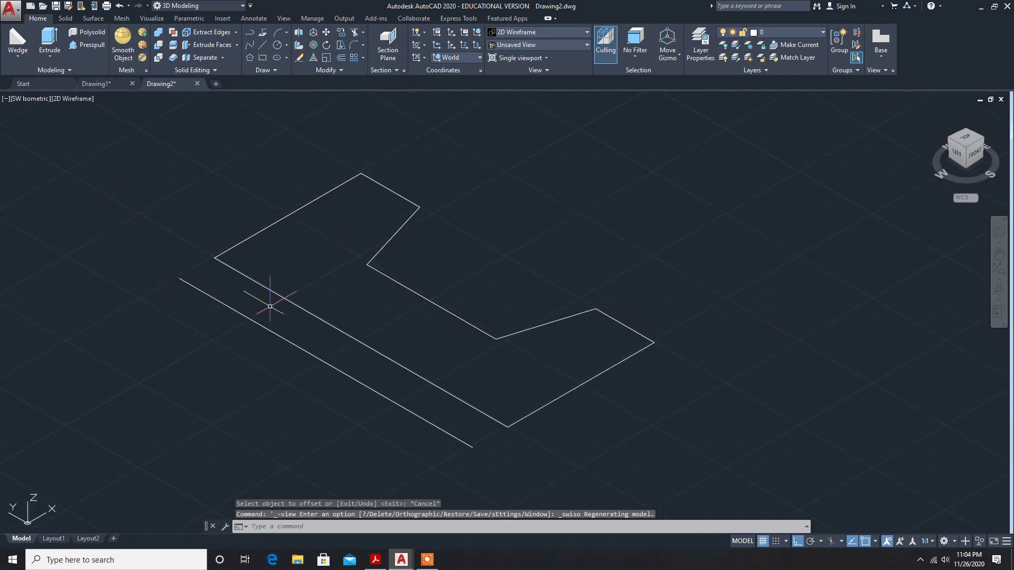
pyautogui.click(53, 53)
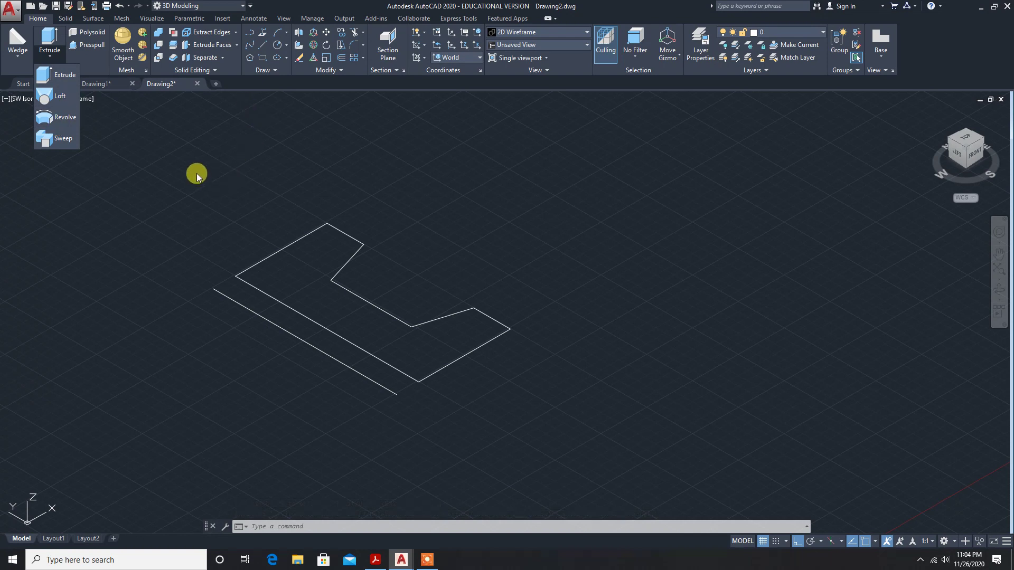
pyautogui.click(22, 98)
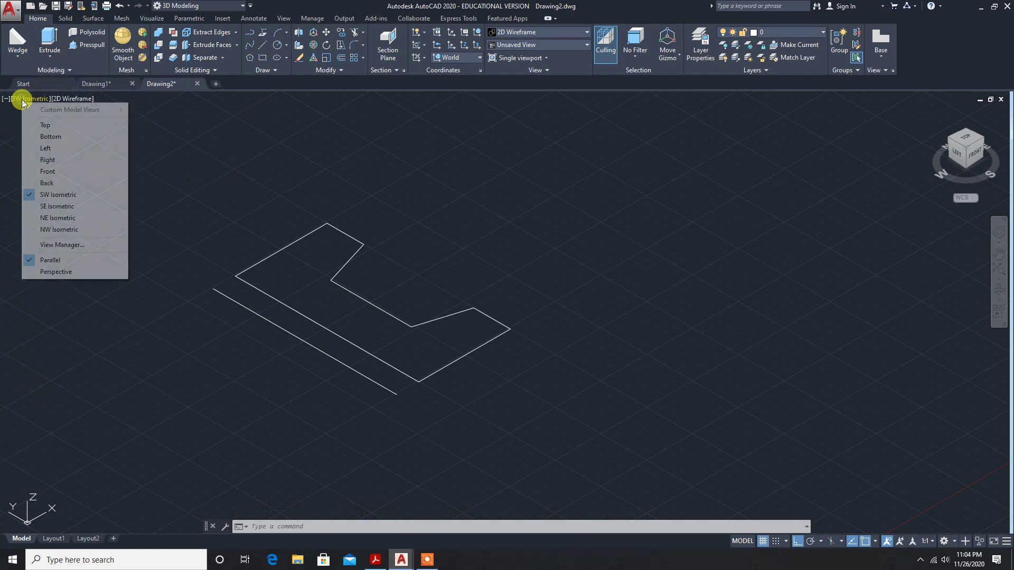
pyautogui.click(45, 124)
pyautogui.scroll(-1, 352, 287)
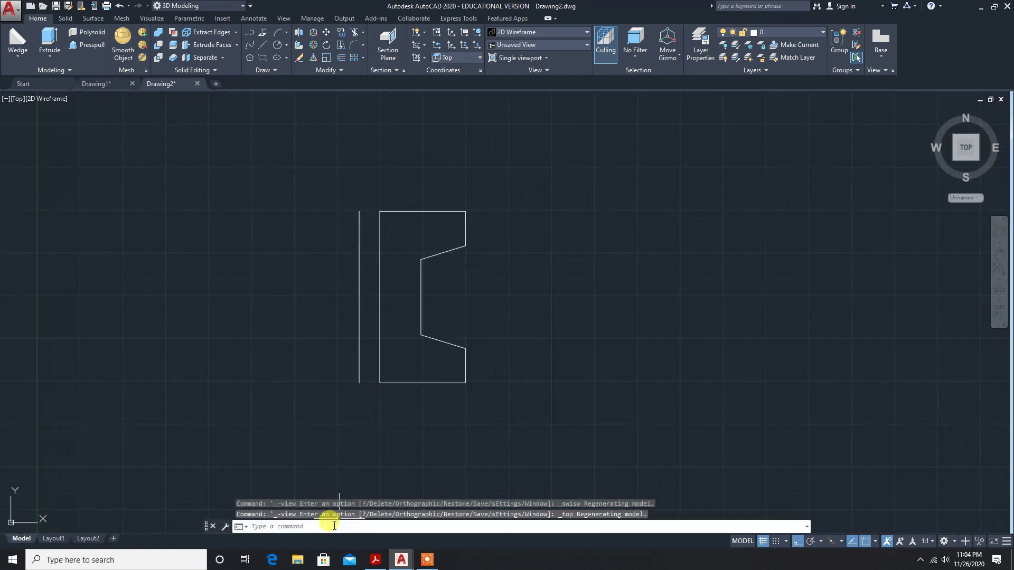
pyautogui.click(522, 526)
pyautogui.write('reg')
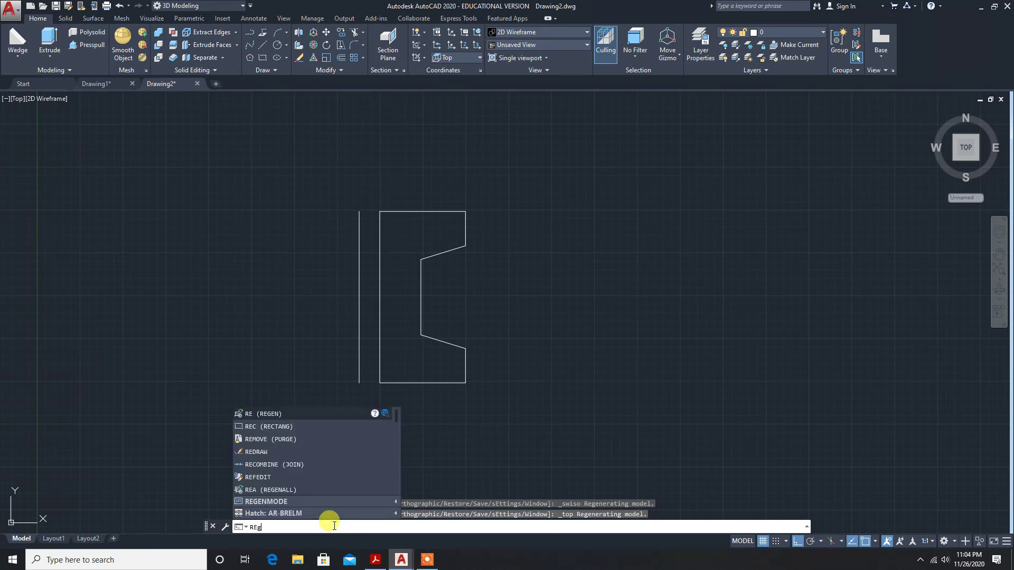
pyautogui.write('io')
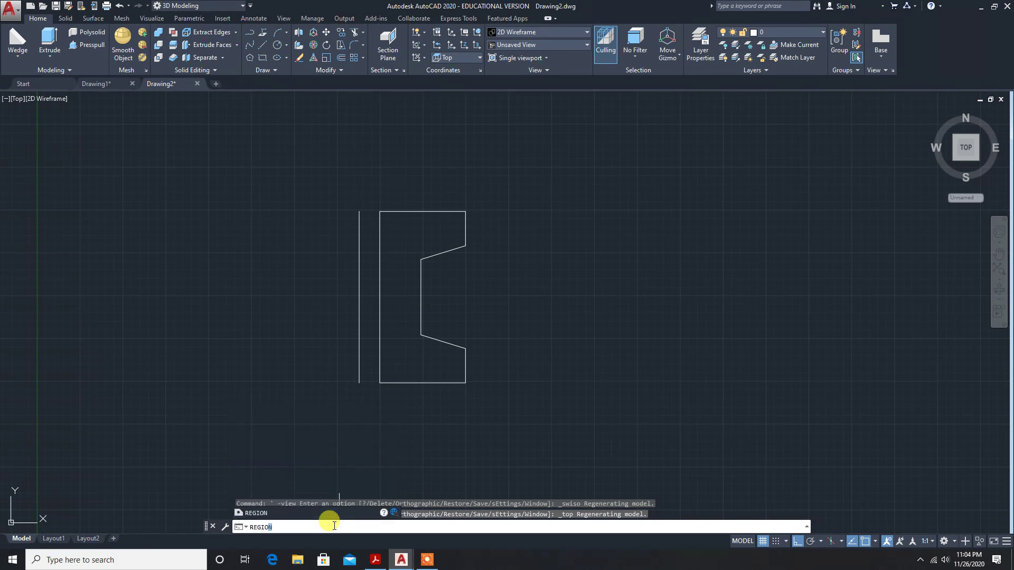
# Make one region from all eight profile edges, including the slanted and inner edges.
pyautogui.press('Return')
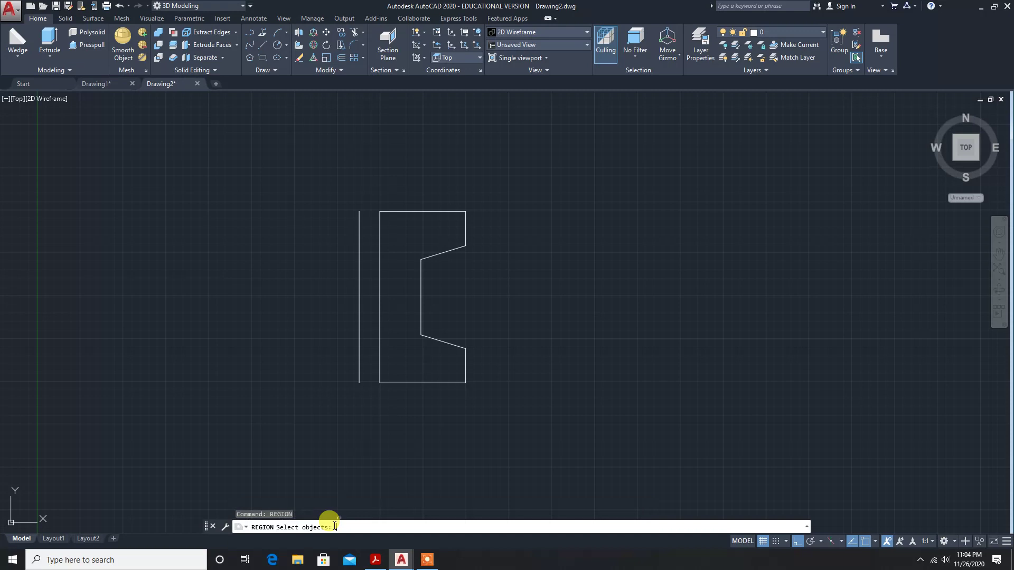
pyautogui.click(417, 382)
pyautogui.click(466, 376)
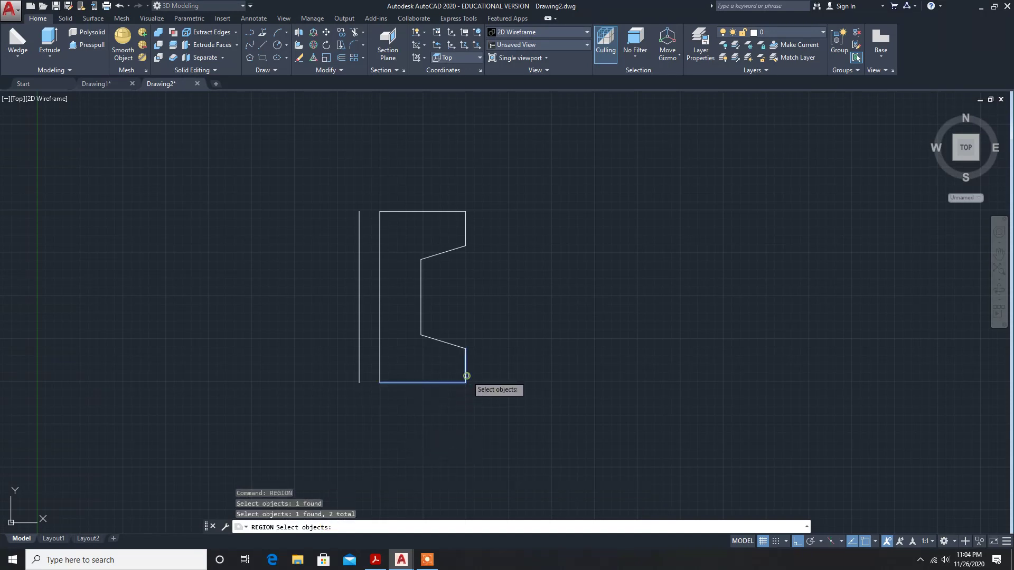
pyautogui.click(449, 342)
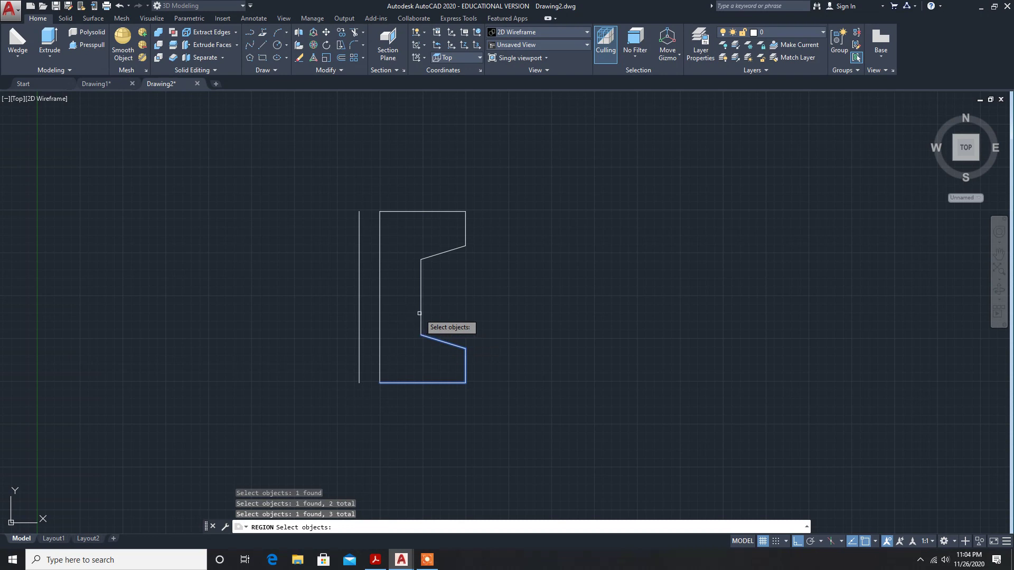
pyautogui.click(421, 319)
pyautogui.click(441, 253)
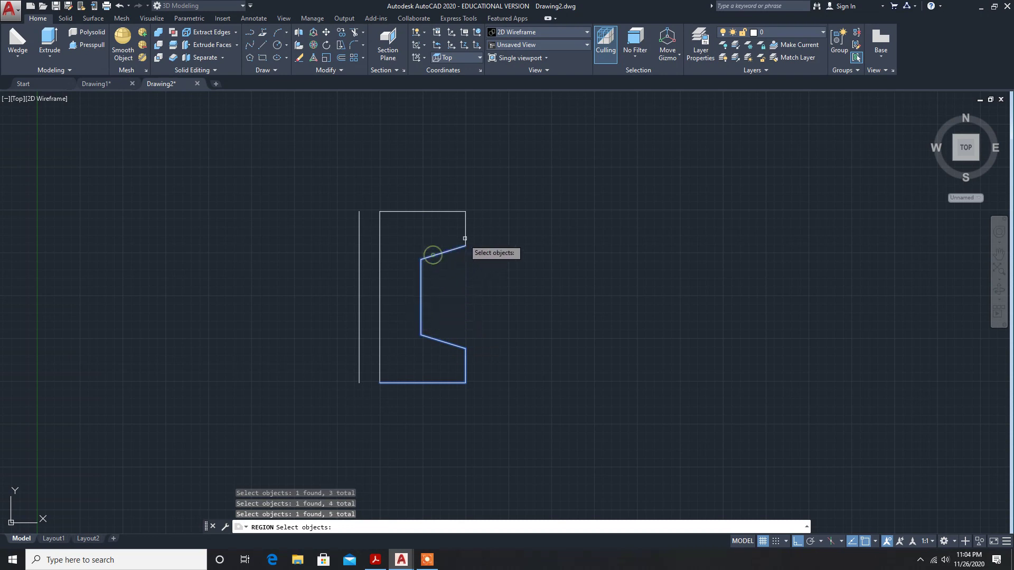
pyautogui.click(465, 238)
pyautogui.click(432, 215)
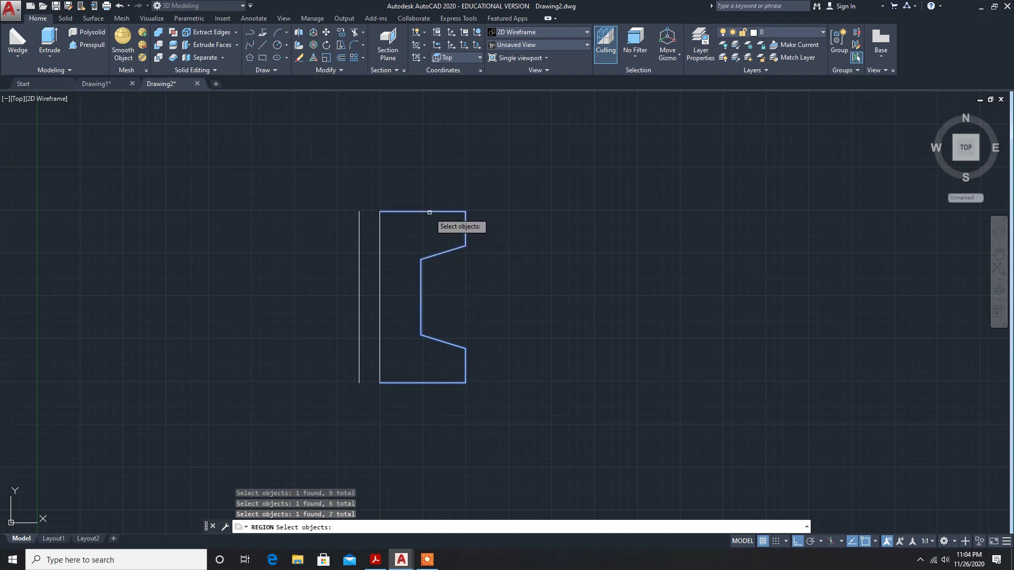
pyautogui.click(380, 245)
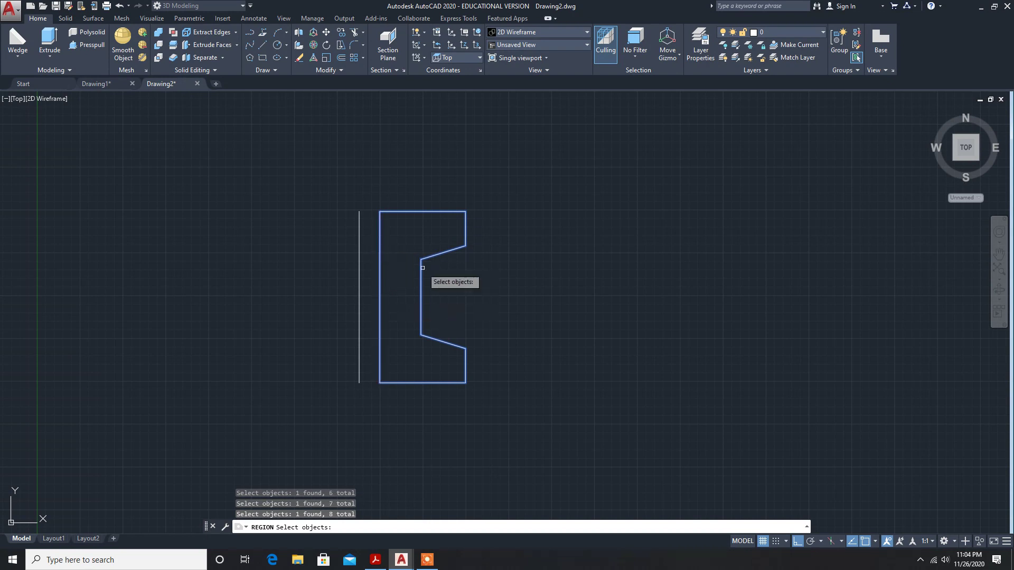
pyautogui.press('Return')
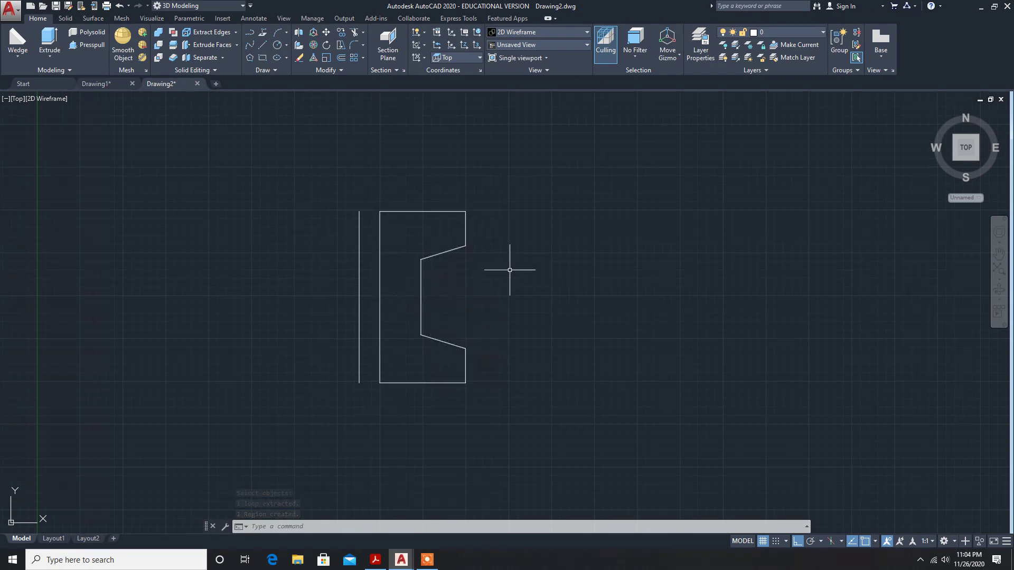
# Switch to SW Isometric and revolve the region 360° about the offset axis line.
pyautogui.click(17, 98)
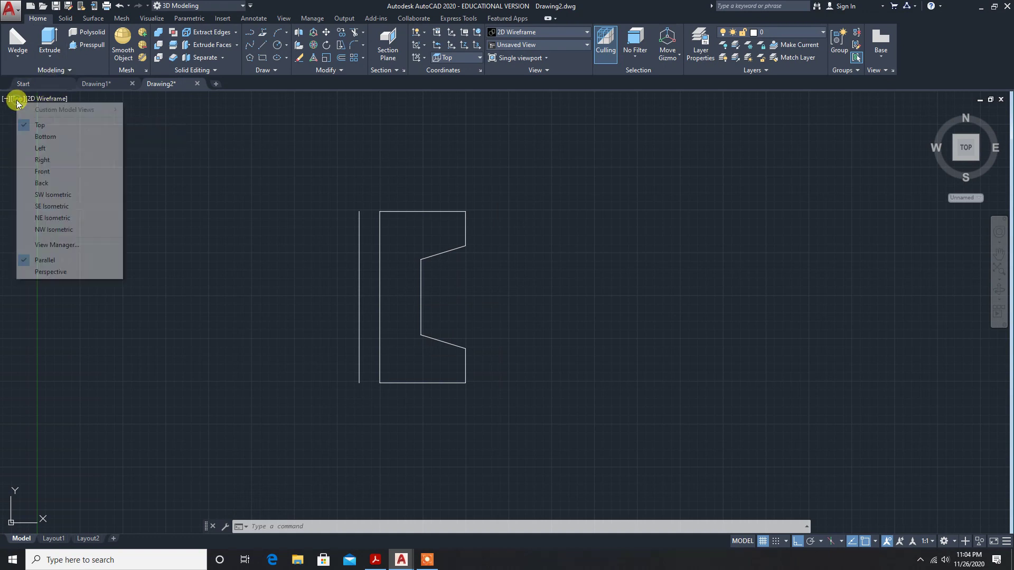
pyautogui.click(38, 193)
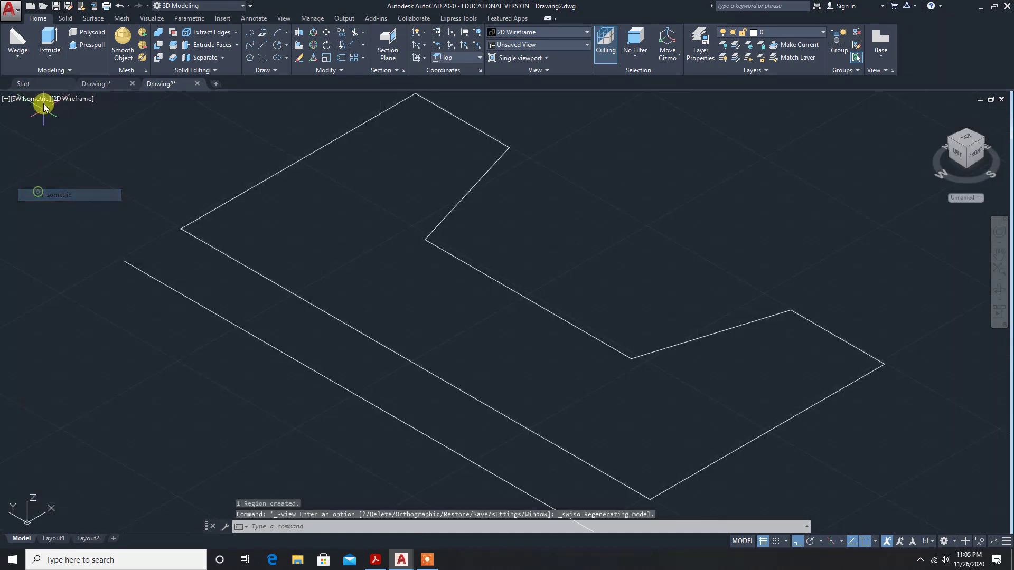
pyautogui.click(60, 59)
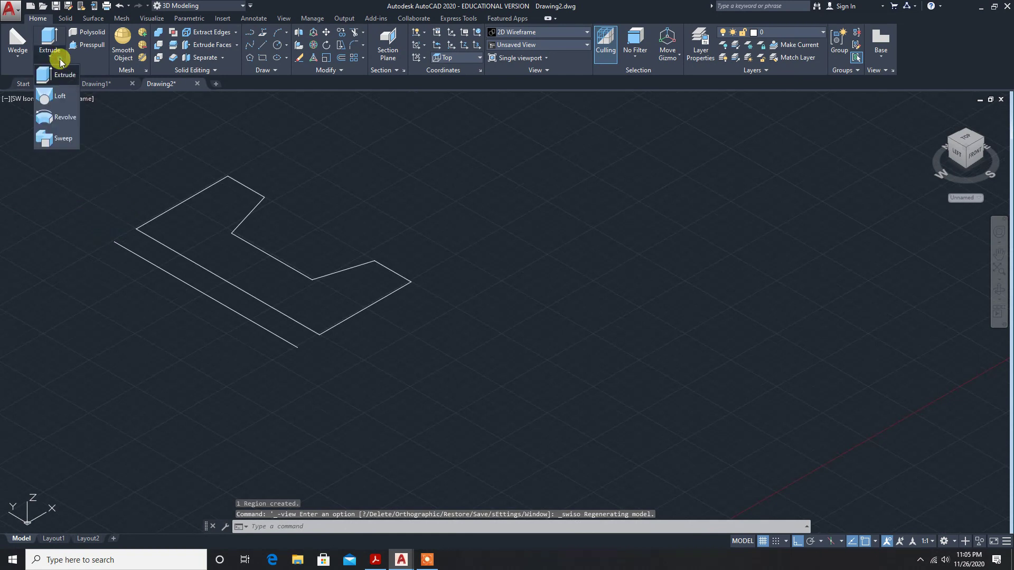
pyautogui.click(57, 124)
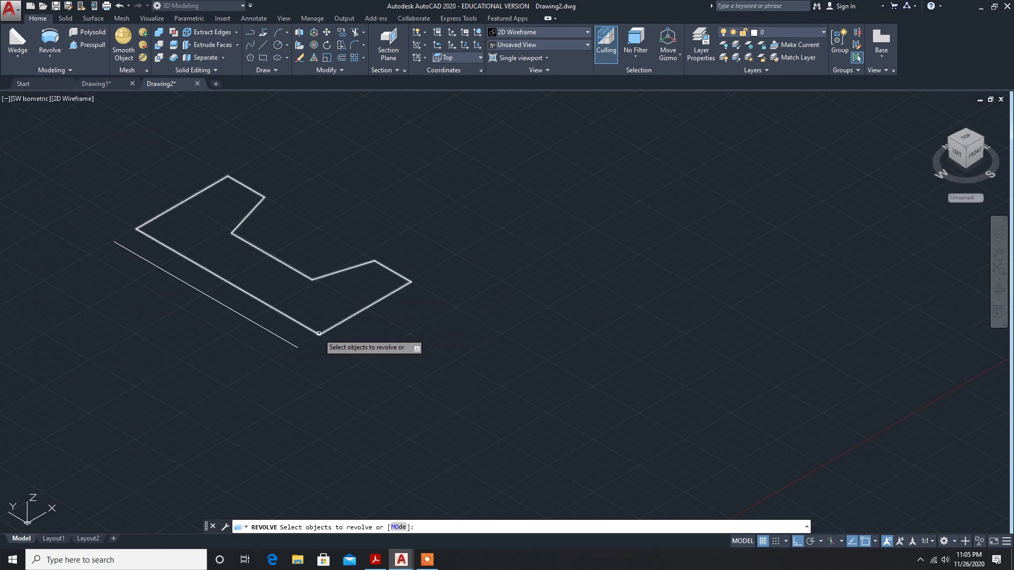
pyautogui.click(318, 333)
pyautogui.press('Return')
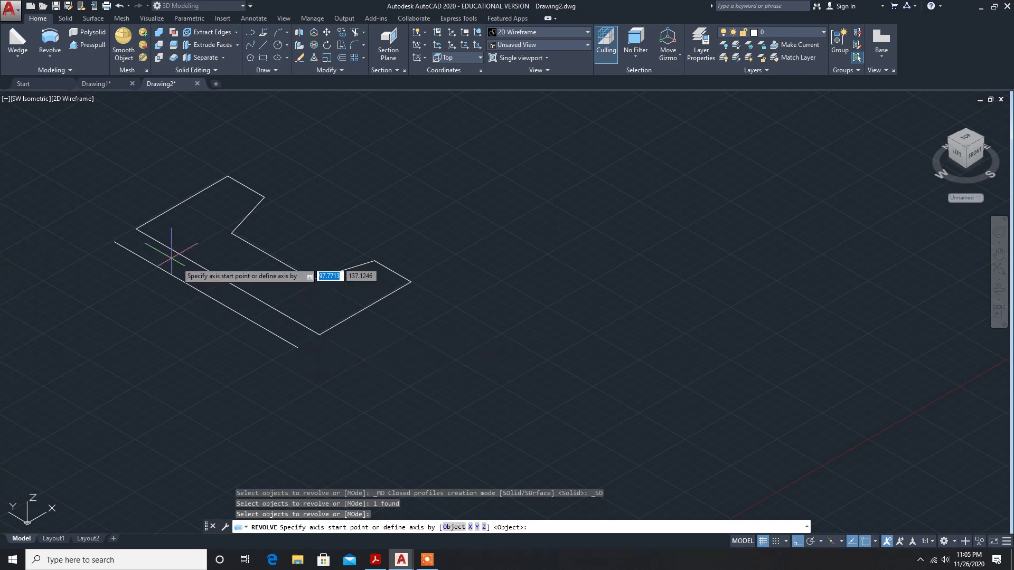
pyautogui.click(115, 242)
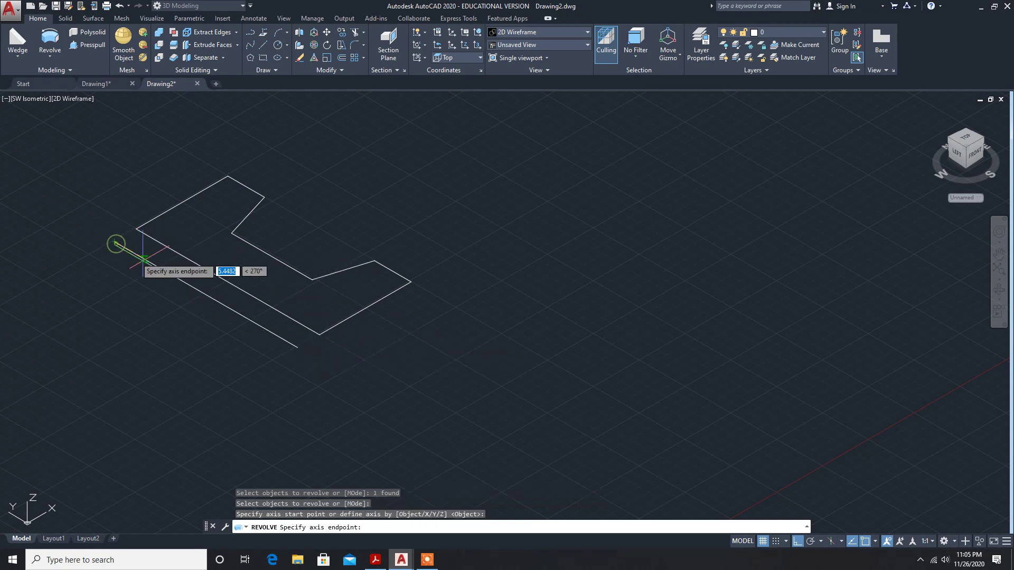
pyautogui.click(301, 349)
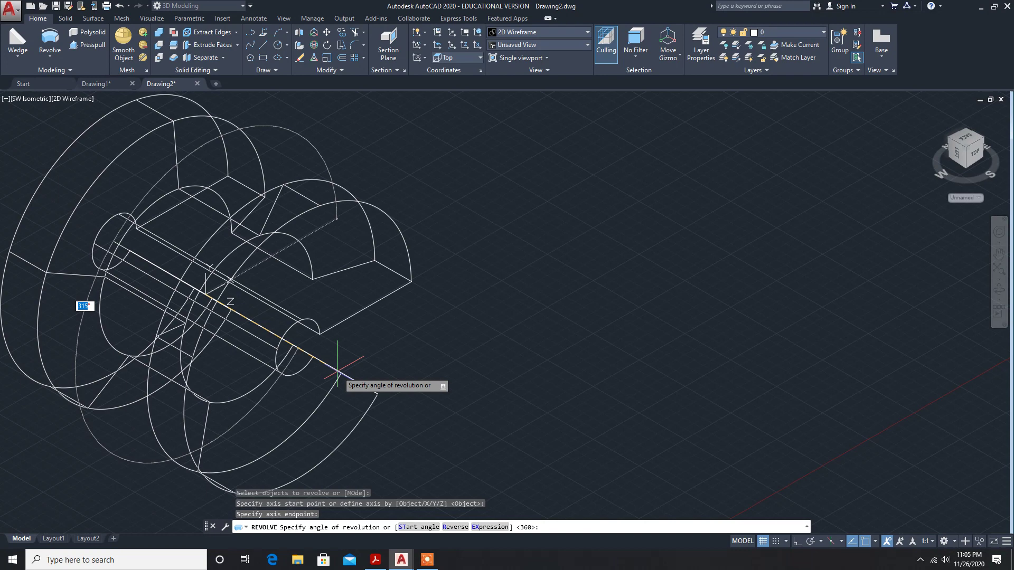
pyautogui.press('Return')
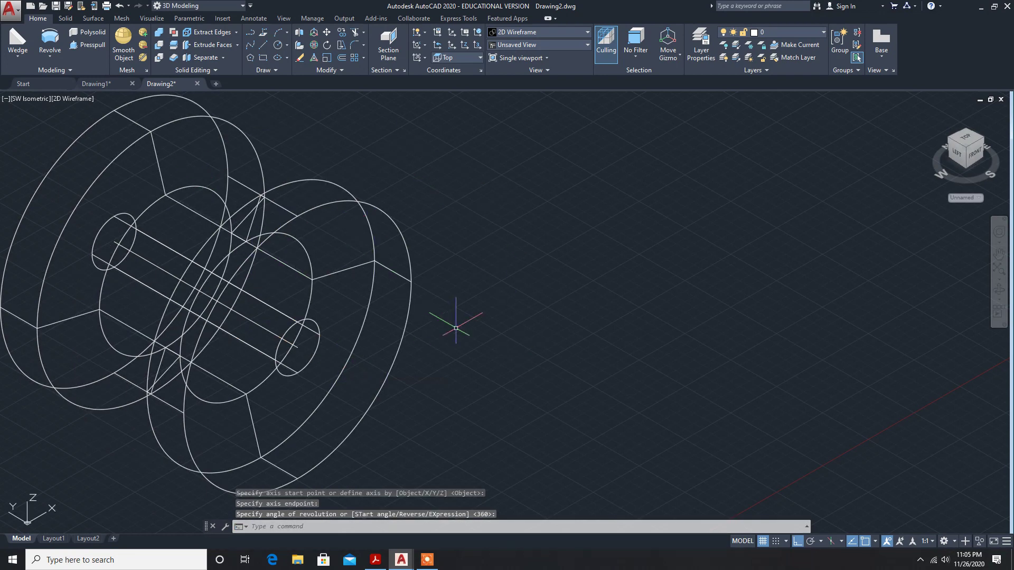
# Set the visual style to Conceptual.
pyautogui.click(39, 99)
pyautogui.click(72, 99)
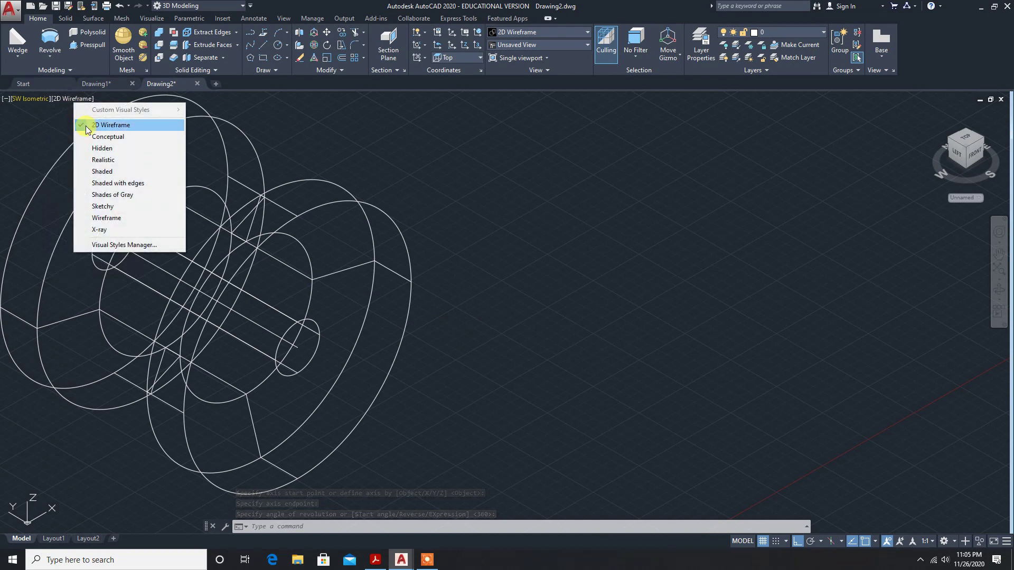
pyautogui.click(96, 136)
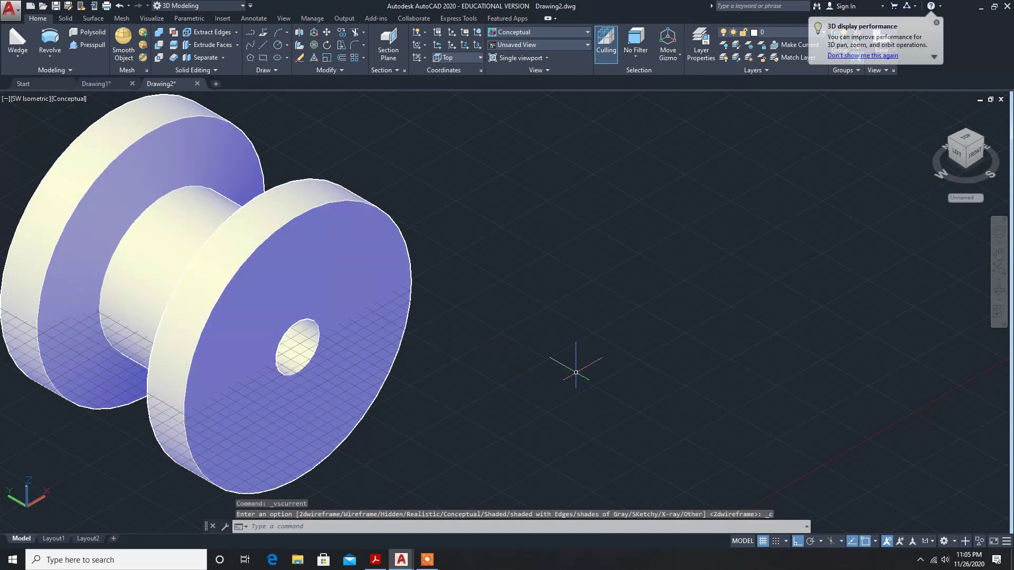
pyautogui.click(1000, 289)
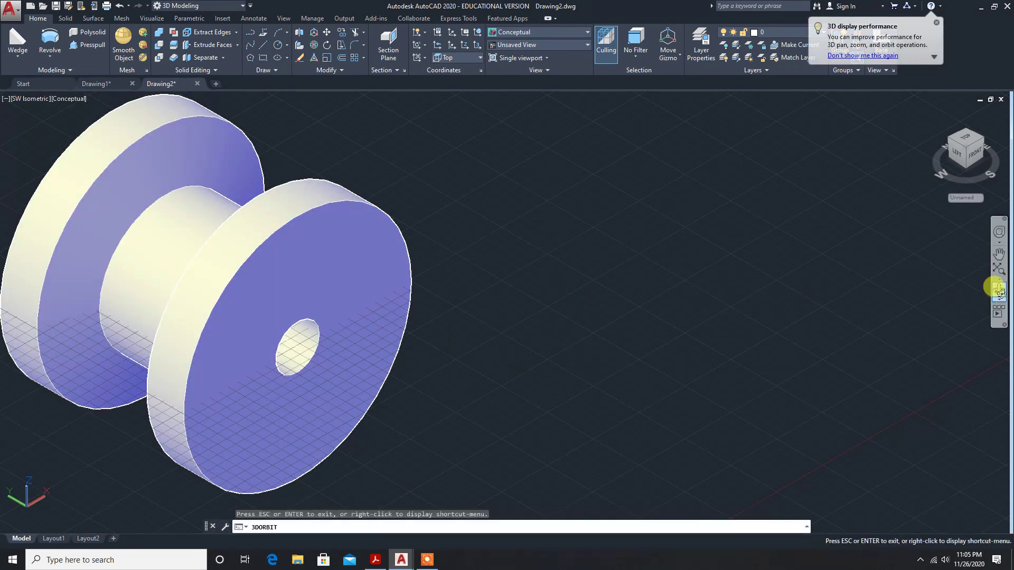
# Orbit the spool through straight side and oblique views showing both flanges and the bore.
pyautogui.moveTo(423, 290); pyautogui.dragTo(622, 283, button='middle')
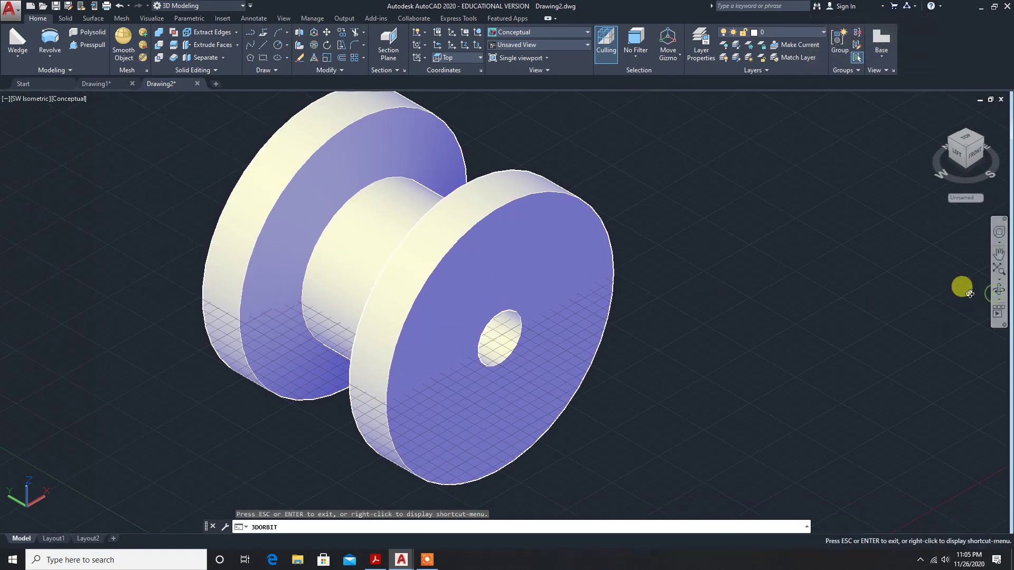
pyautogui.moveTo(674, 318)
pyautogui.mouseDown()
pyautogui.moveTo(324, 206)
pyautogui.moveTo(270, 163)
pyautogui.moveTo(410, 280)
pyautogui.moveTo(584, 295)
pyautogui.moveTo(362, 307)
pyautogui.mouseUp()
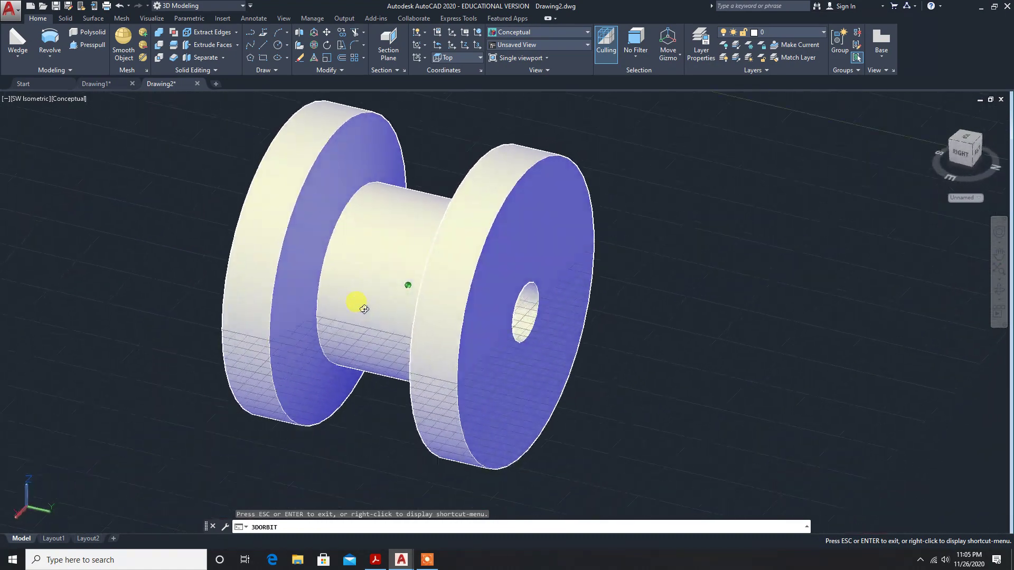
pyautogui.moveTo(361, 306)
pyautogui.mouseDown()
pyautogui.moveTo(536, 301)
pyautogui.moveTo(385, 249)
pyautogui.moveTo(420, 295)
pyautogui.moveTo(415, 284)
pyautogui.mouseUp()
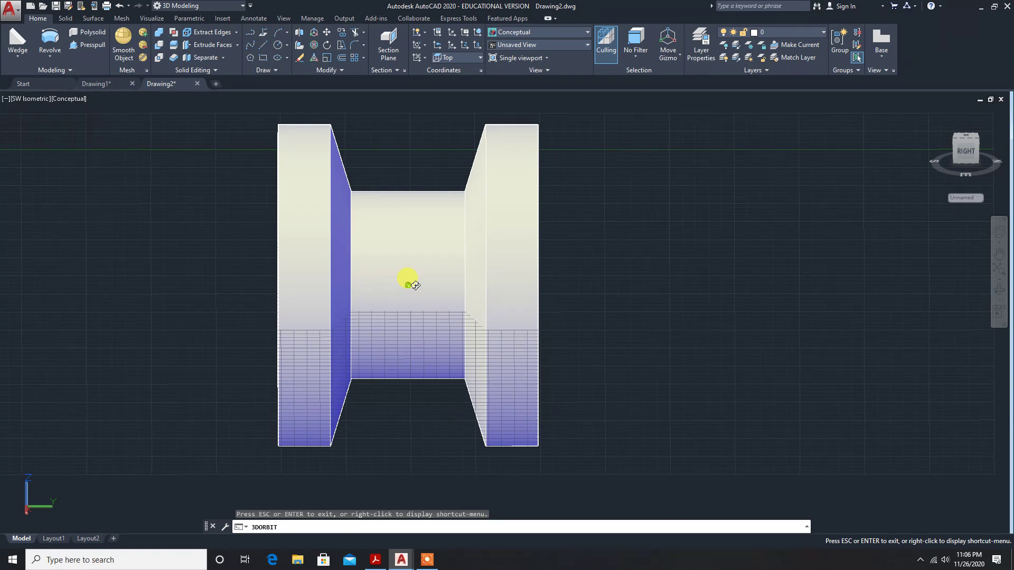
pyautogui.moveTo(412, 283); pyautogui.dragTo(331, 234)
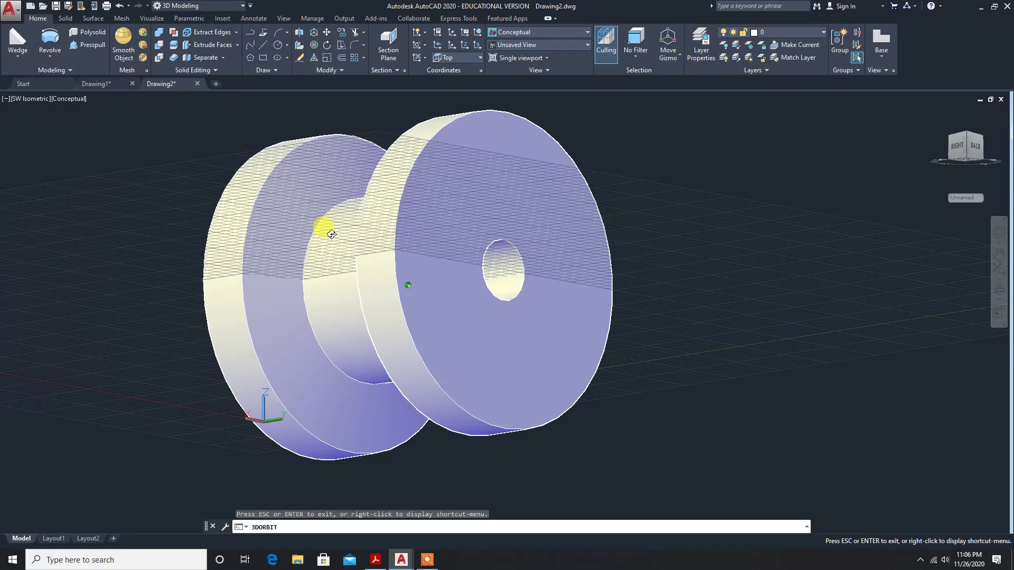
pyautogui.moveTo(332, 233)
pyautogui.mouseDown()
pyautogui.moveTo(384, 271)
pyautogui.moveTo(324, 203)
pyautogui.moveTo(415, 285)
pyautogui.moveTo(407, 272)
pyautogui.mouseUp()
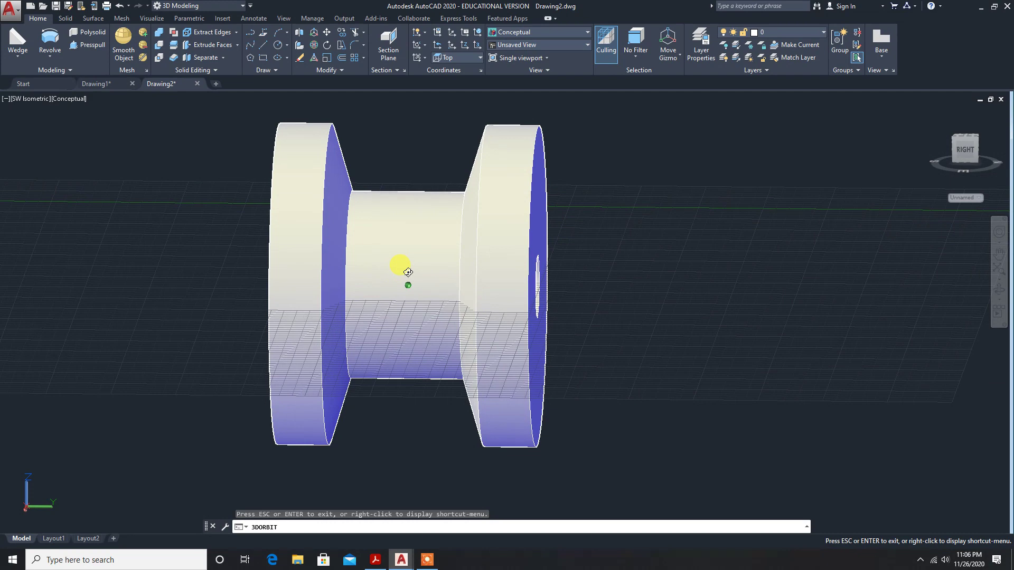
pyautogui.moveTo(407, 272); pyautogui.dragTo(336, 173)
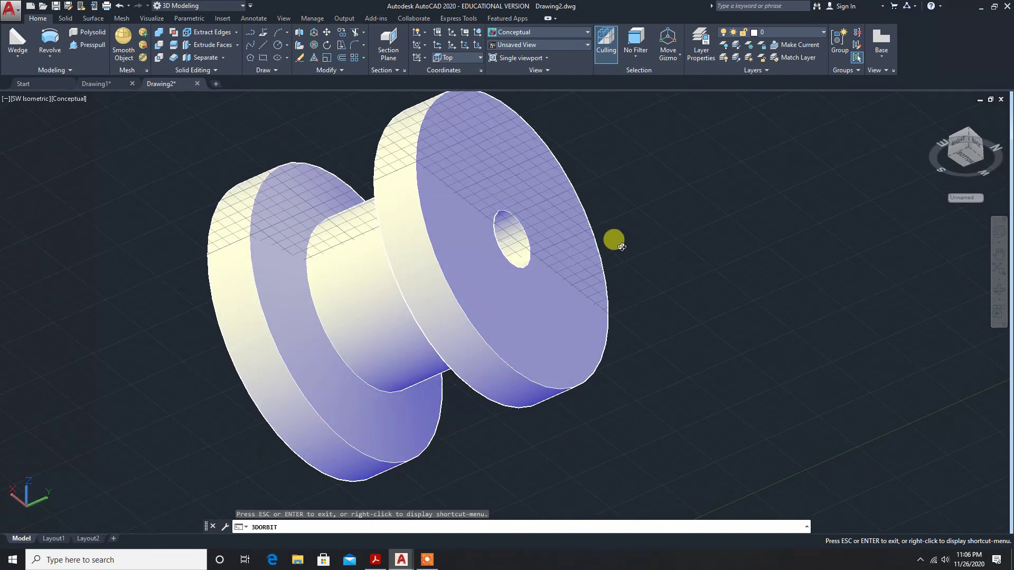